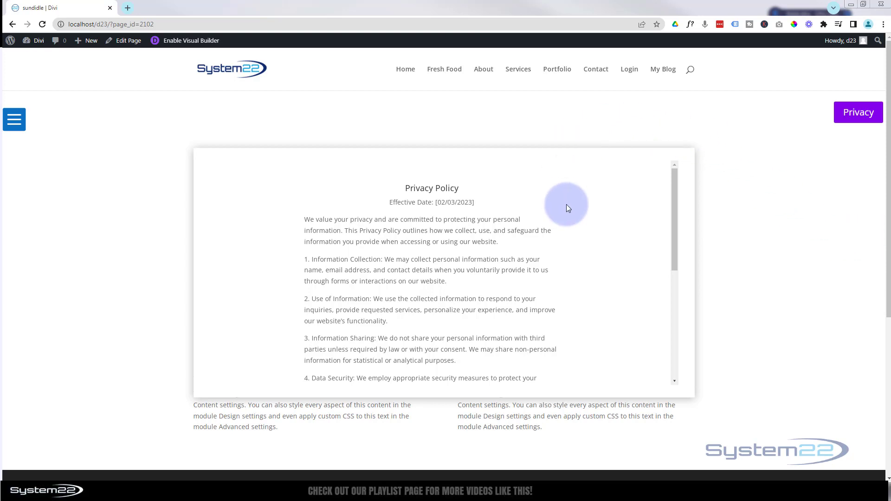
Toggle the Privacy Policy box off and back on, then reload the page to watch it fade in.
left_click(859, 114)
left_click(858, 113)
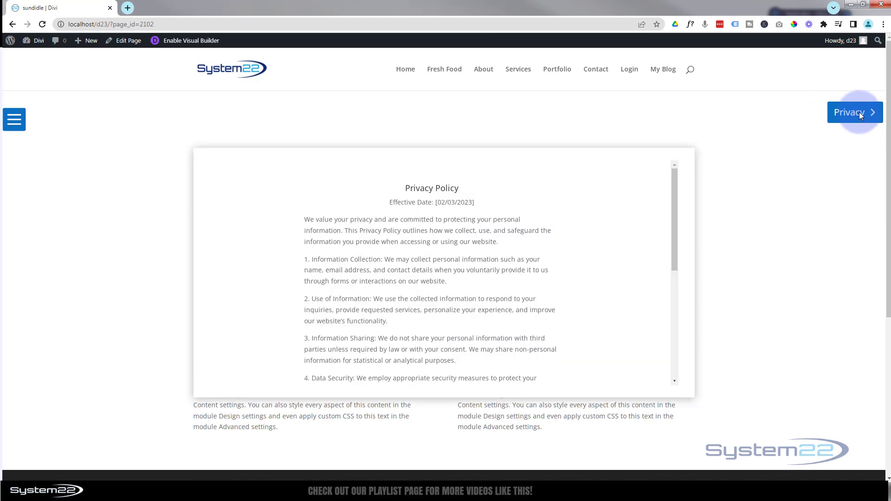
left_click(43, 24)
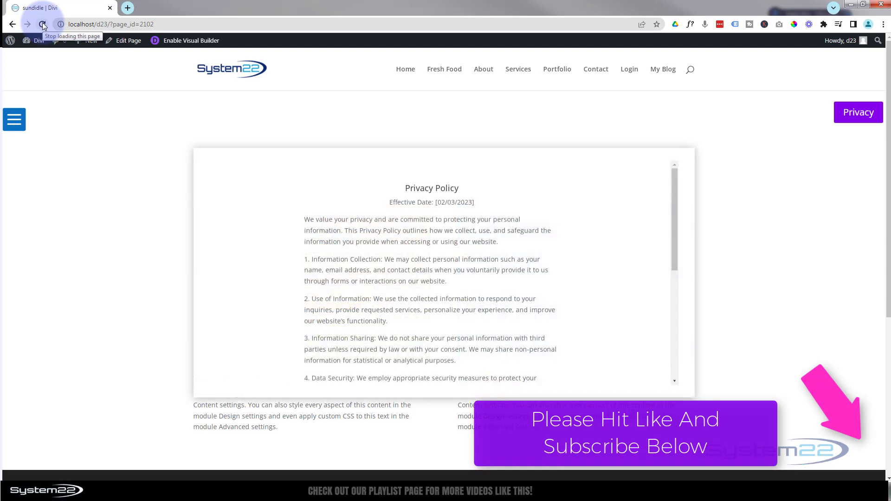
Scroll through the policy text and close the Privacy Policy box, leaving the two-image layout.
left_click_drag(674, 255, 675, 382)
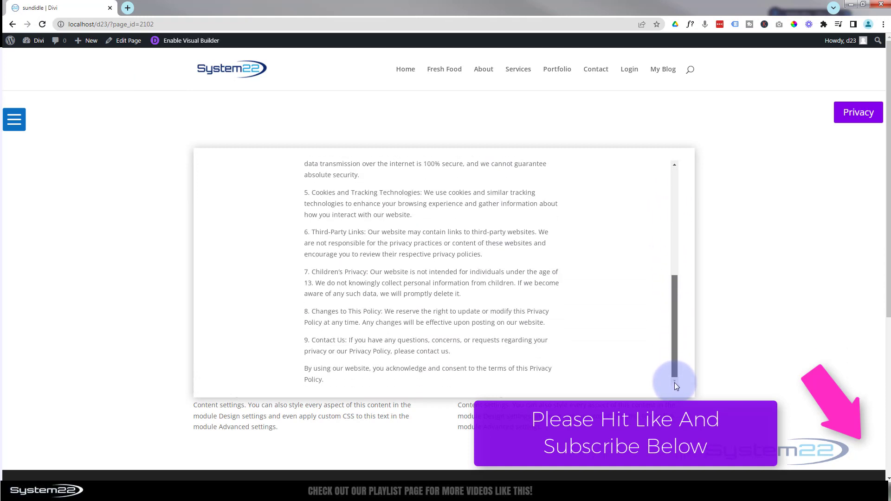
left_click(858, 112)
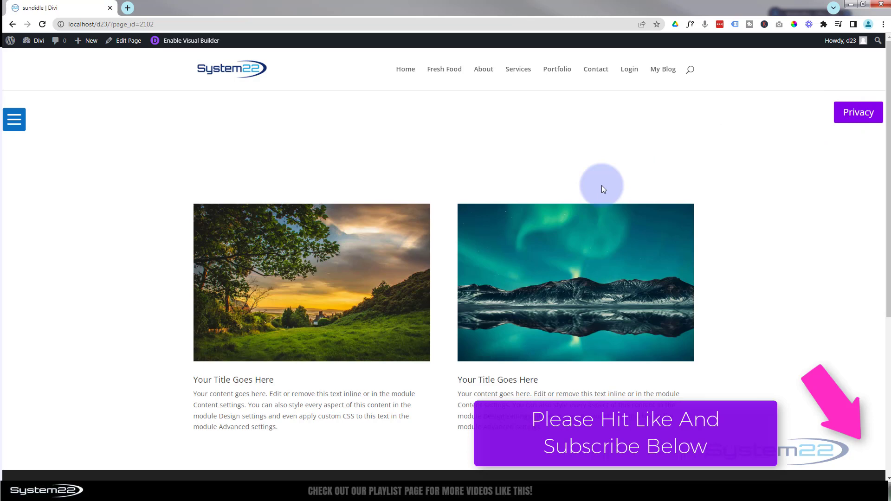
scroll(601, 185, "down", 2)
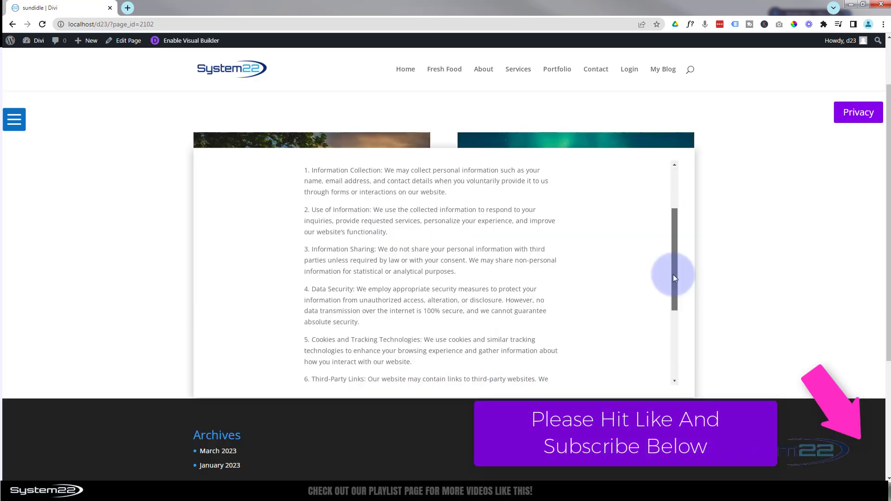
left_click_drag(673, 274, 675, 208)
scroll(770, 239, "up", 2)
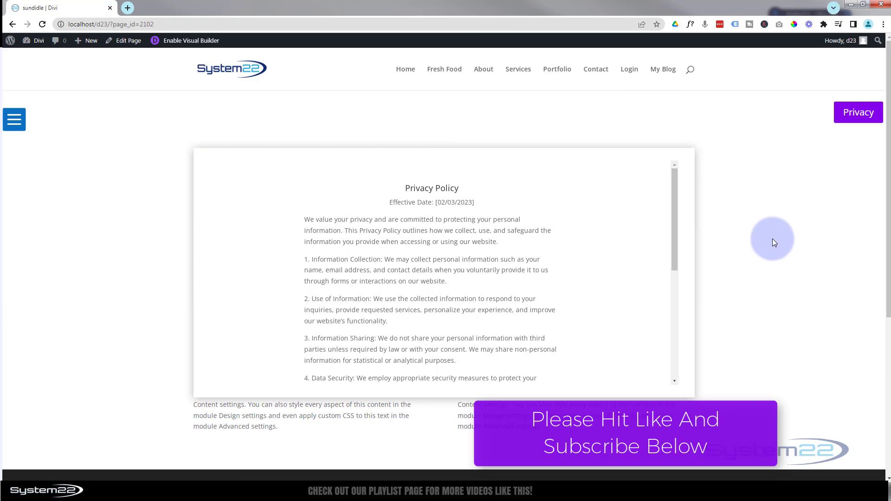
left_click(852, 115)
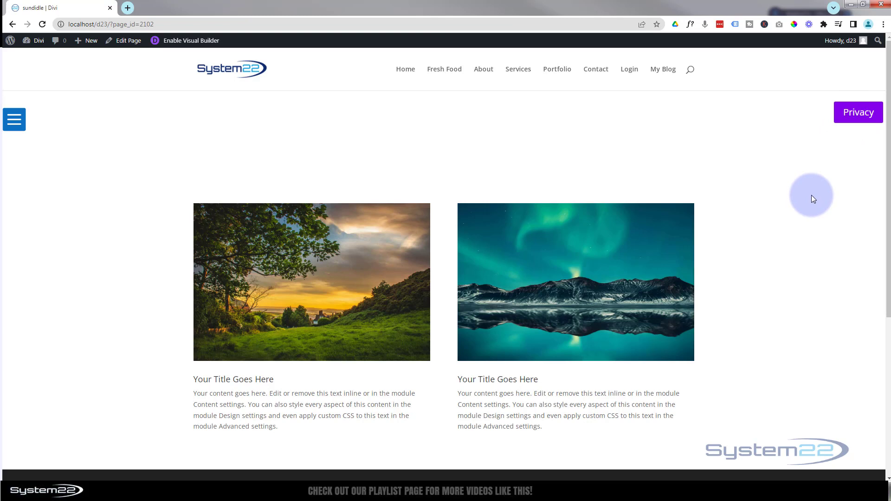
Enable the Visual Builder and add a single-column row beneath the two-image cards.
left_click(181, 40)
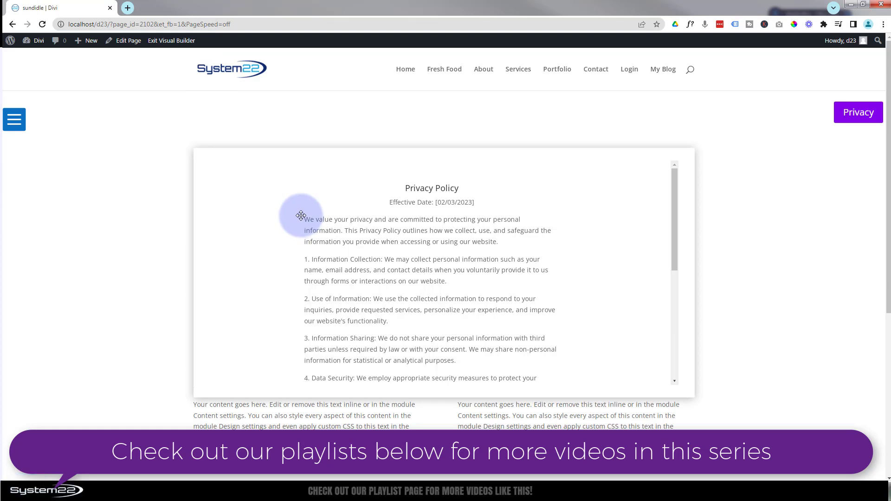
left_click(487, 398)
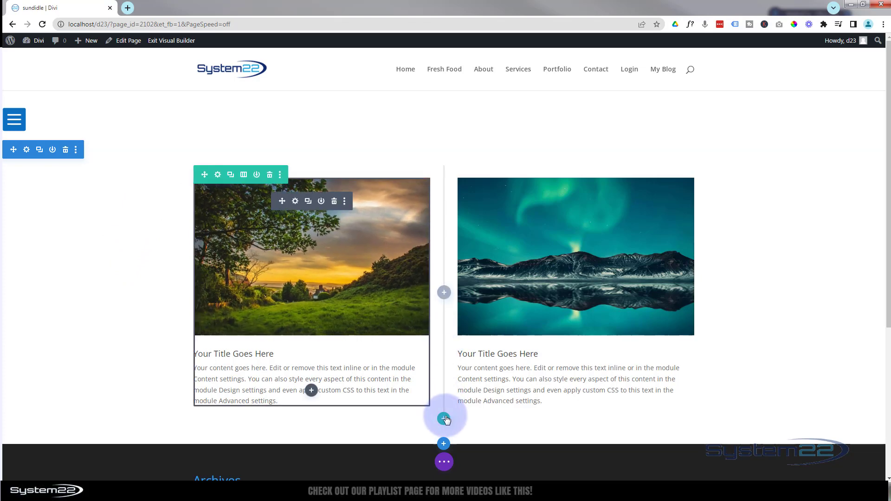
left_click(443, 420)
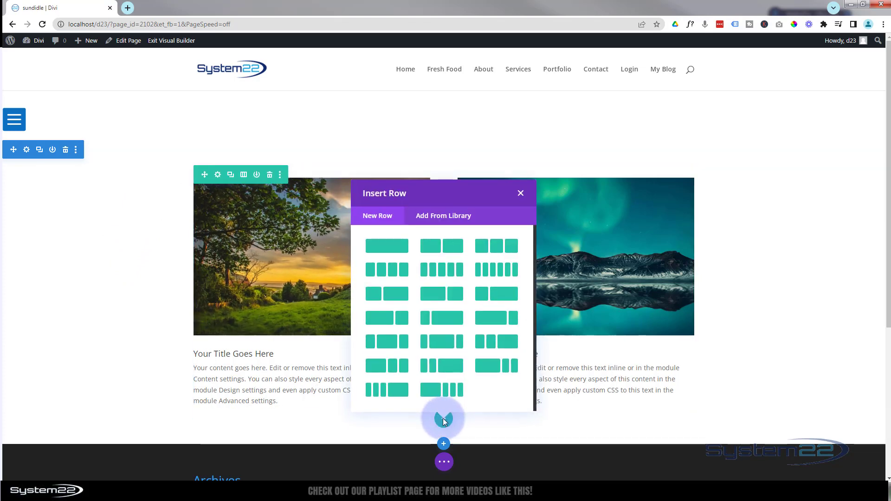
left_click(384, 249)
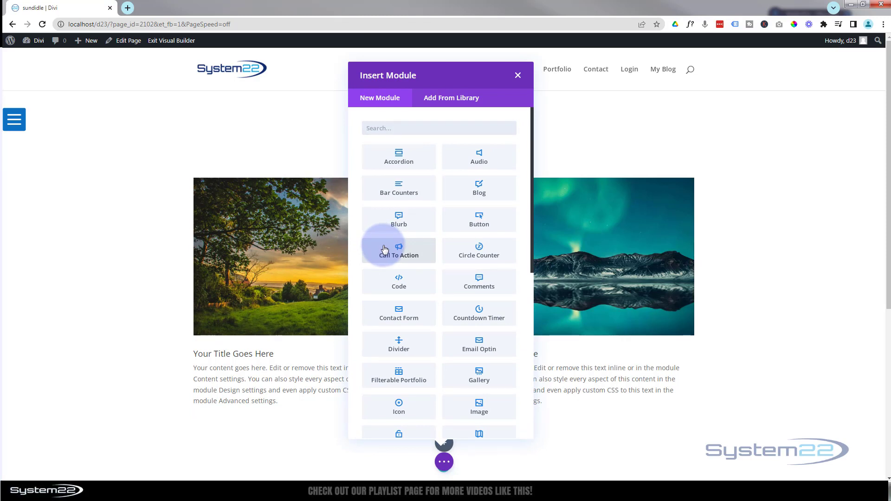
Add a Blurb module to the new row and title it 'Praivacy Policy'.
left_click(400, 224)
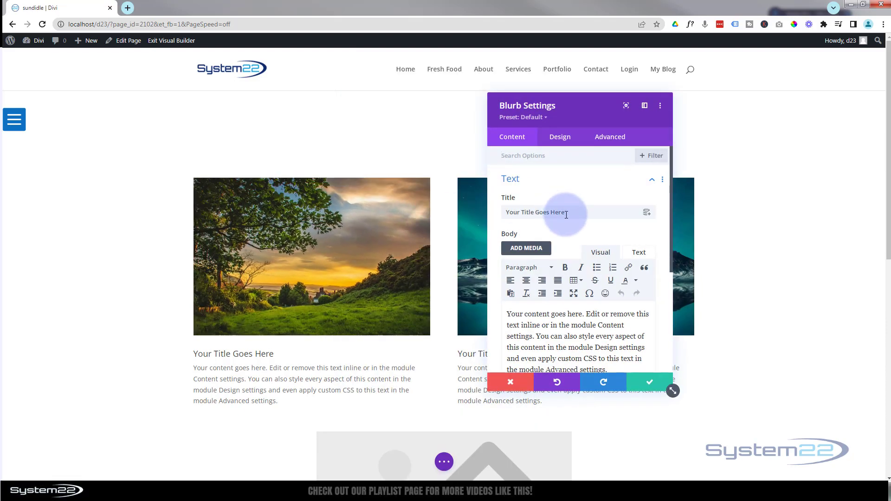
left_click_drag(567, 213, 484, 211)
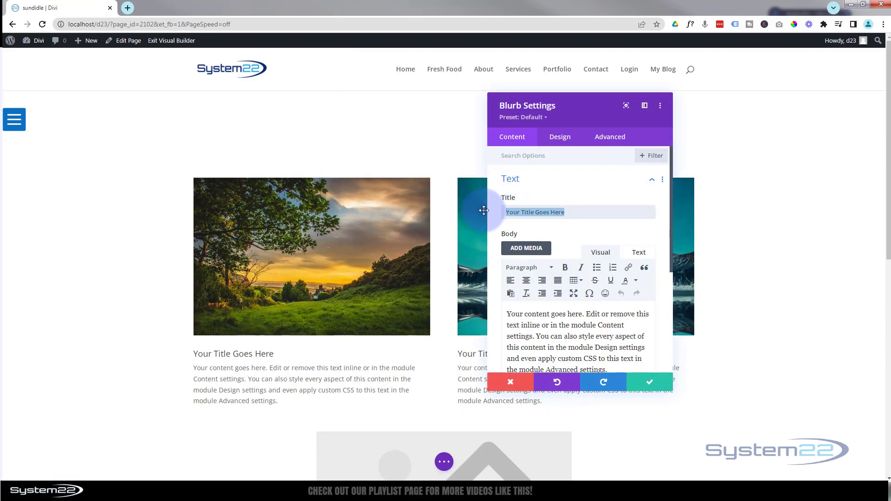
type("Praivacy Policy")
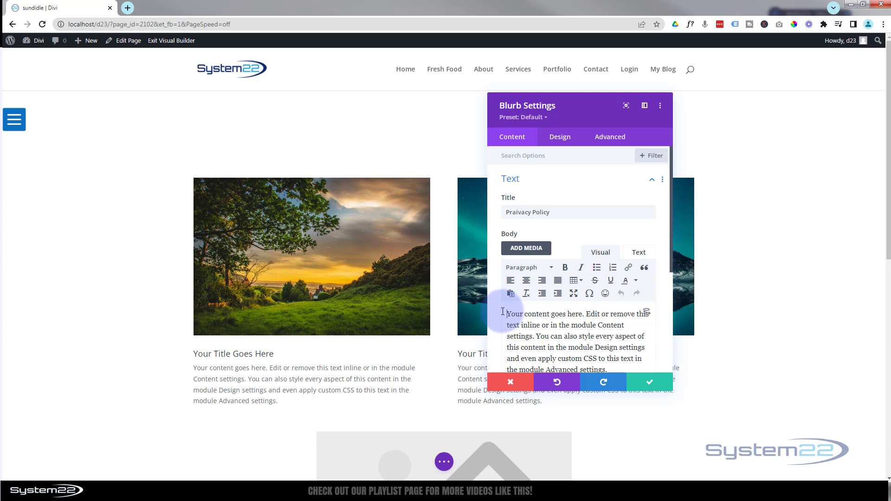
Replace the blurb's placeholder body with the pasted privacy policy text dated 02/03/2023.
key("ctrl+a")
key("BackSpace")
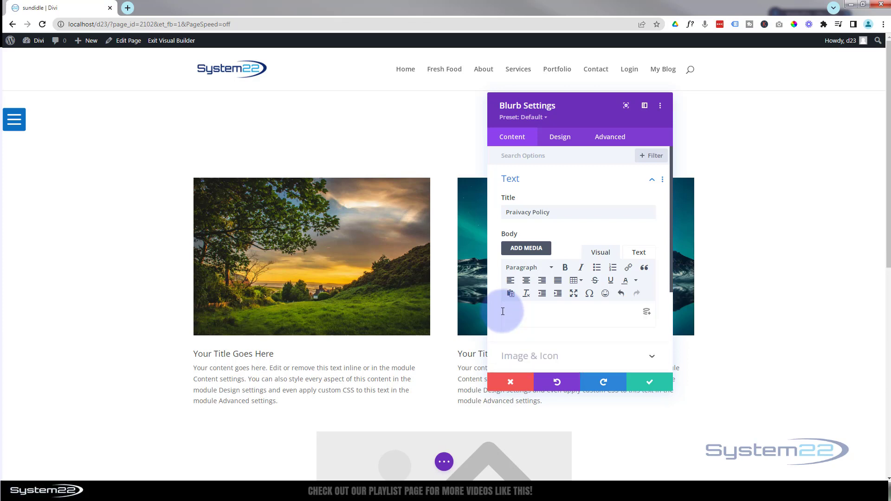
key("ctrl+v")
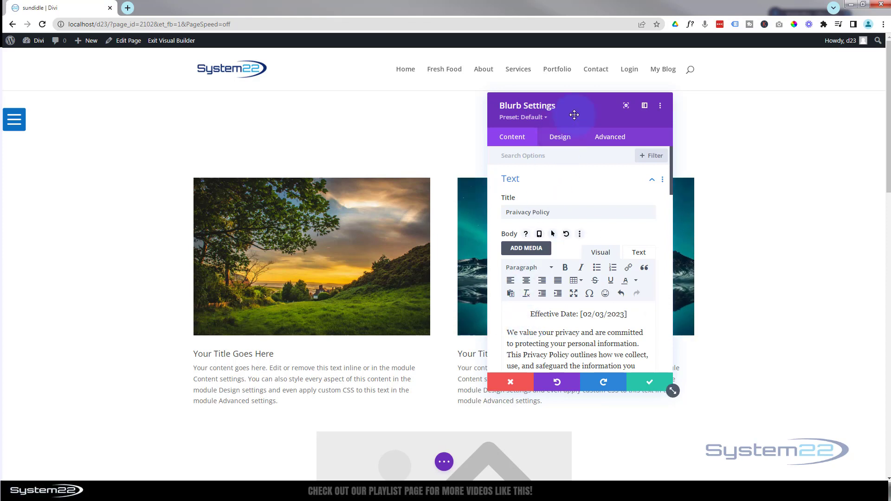
left_click_drag(572, 113, 298, 89)
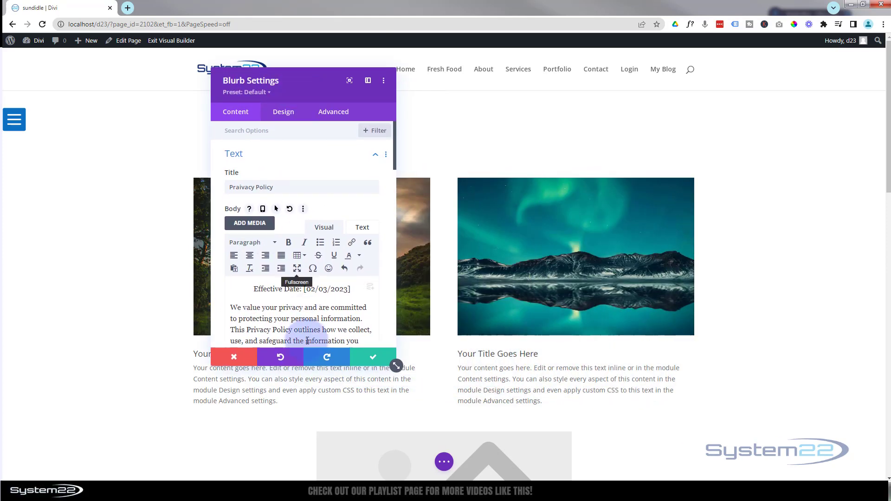
scroll(311, 315, "down", 5)
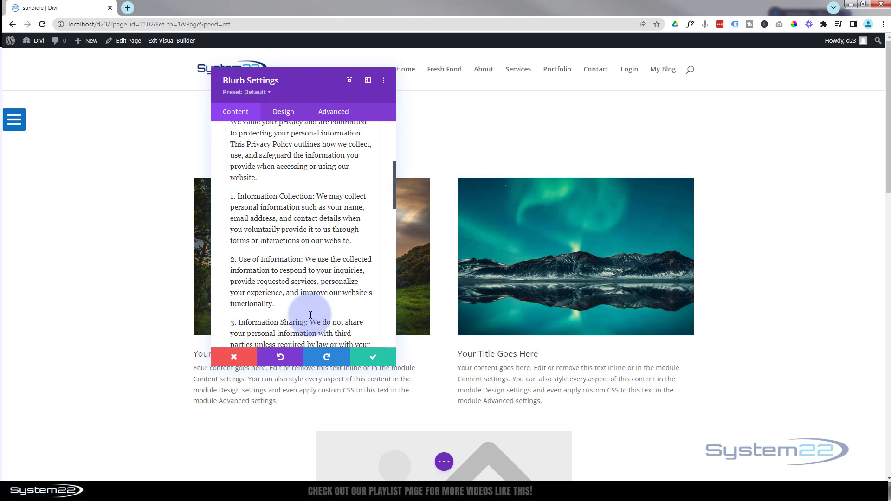
scroll(311, 315, "up", 3)
scroll(310, 315, "up", 3)
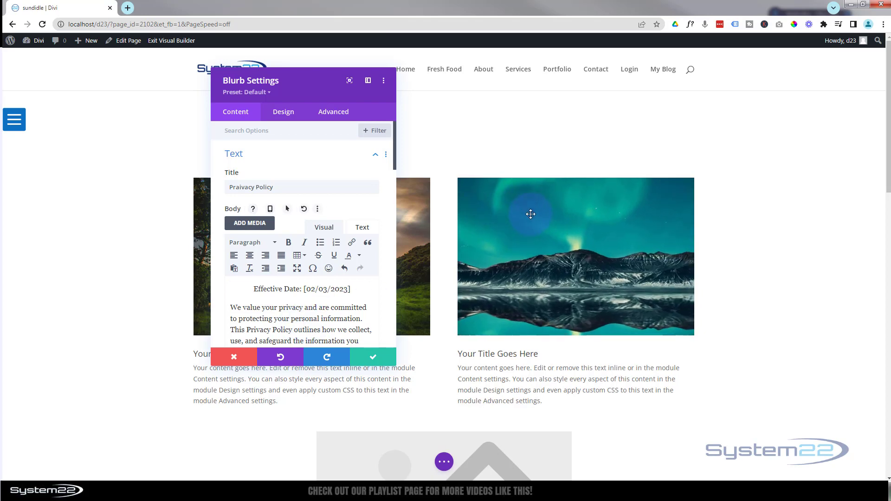
scroll(530, 213, "down", 4)
scroll(530, 213, "down", 5)
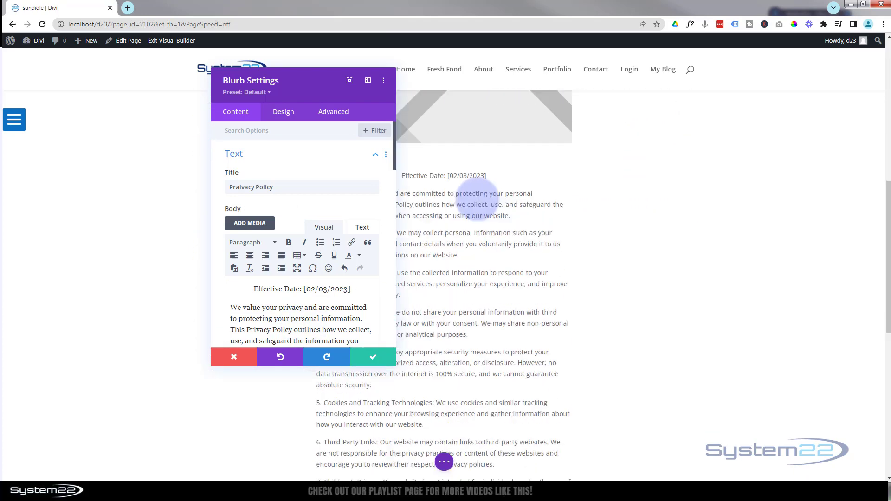
left_click_drag(230, 115, 87, 187)
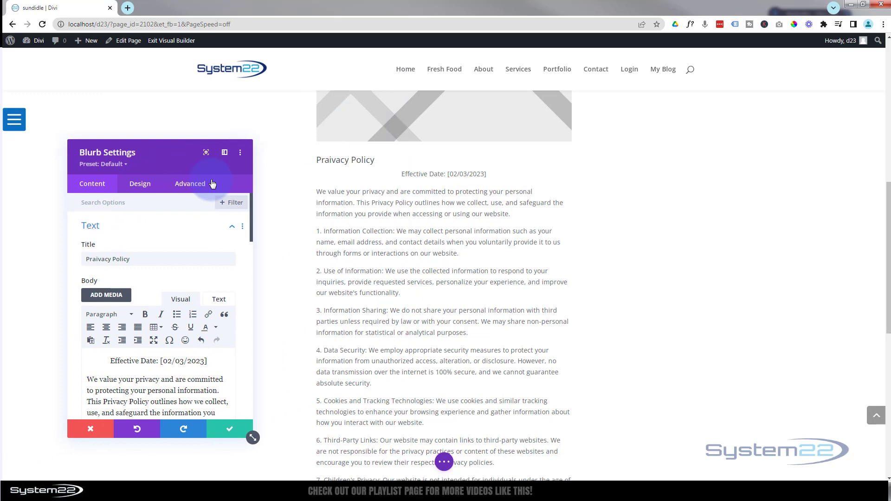
Remove the blurb's placeholder image.
scroll(448, 207, "up", 3)
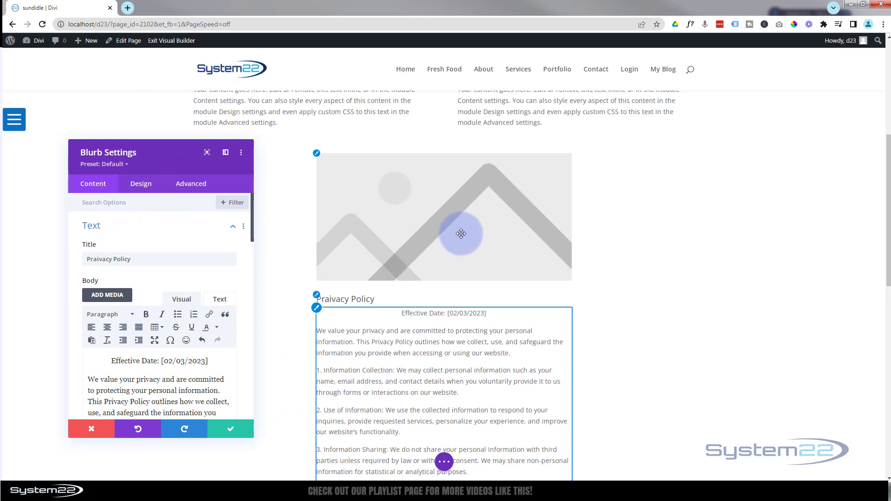
scroll(216, 255, "down", 5)
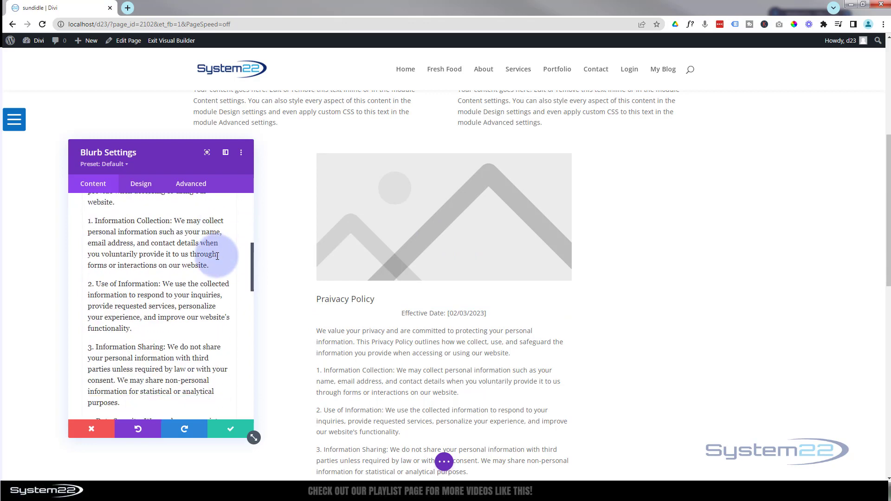
scroll(217, 256, "down", 10)
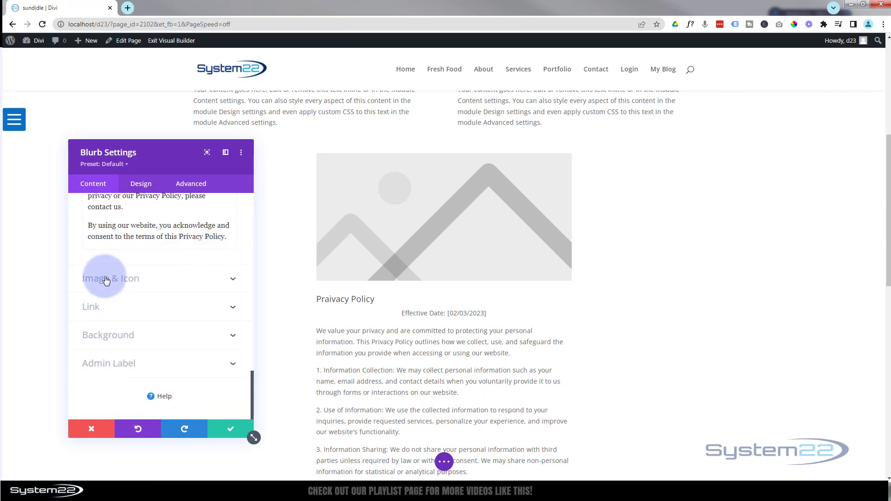
left_click(135, 279)
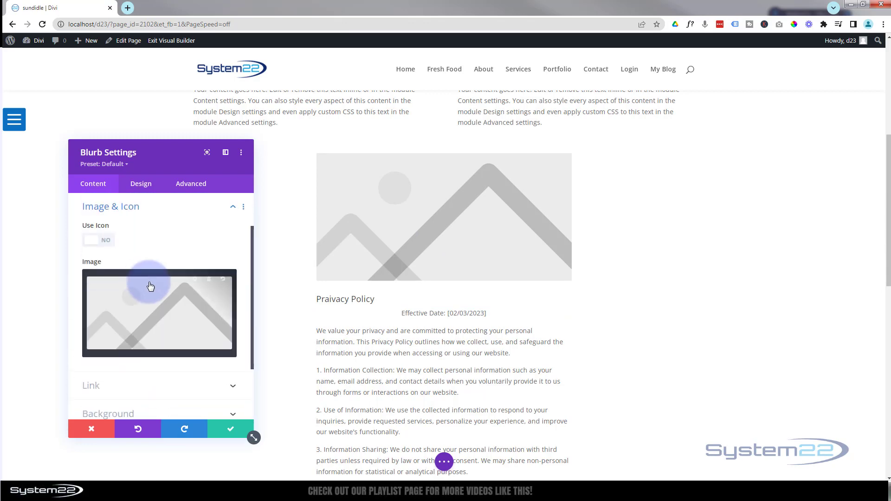
left_click(209, 284)
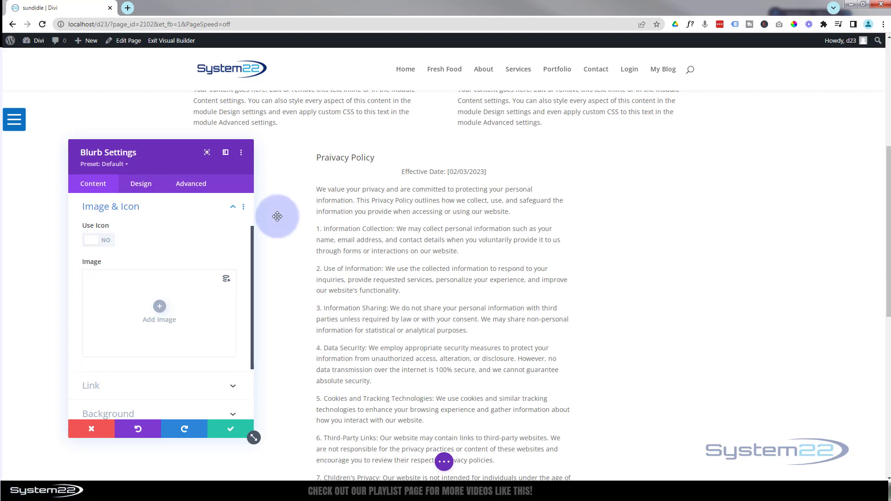
Make the Praivacy Policy title bold and centre-aligned, then save the blurb.
left_click(325, 159)
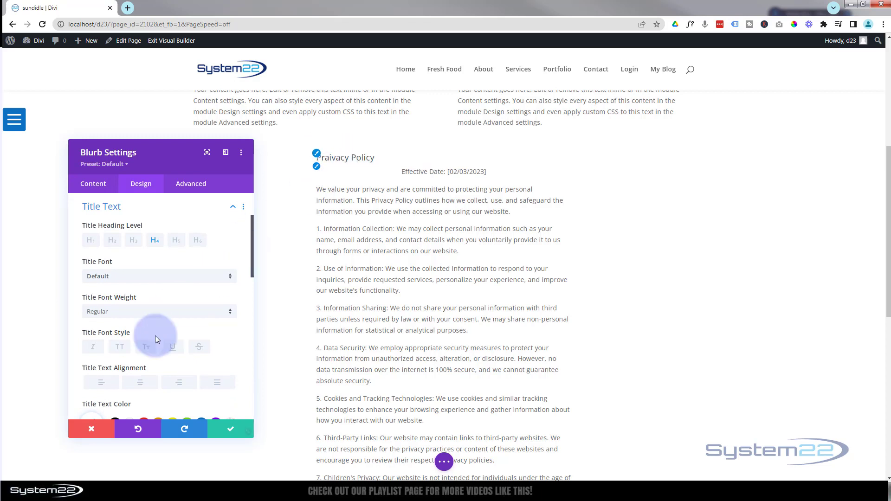
left_click(135, 314)
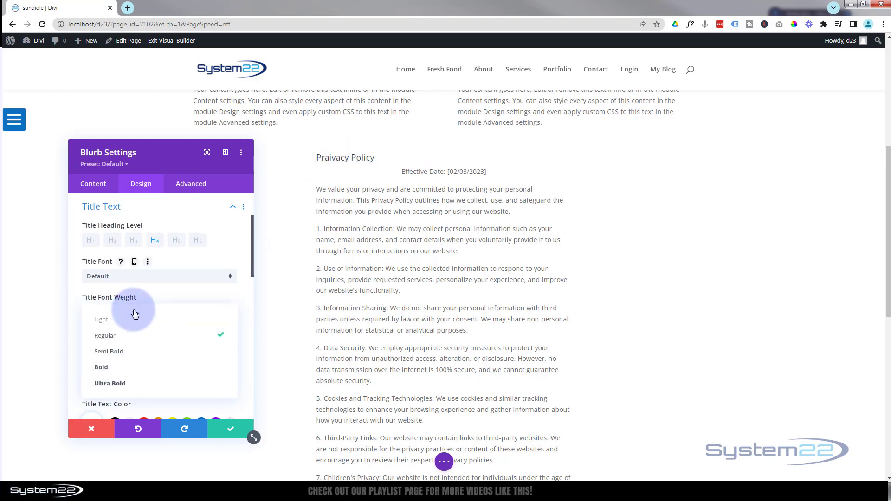
left_click(125, 367)
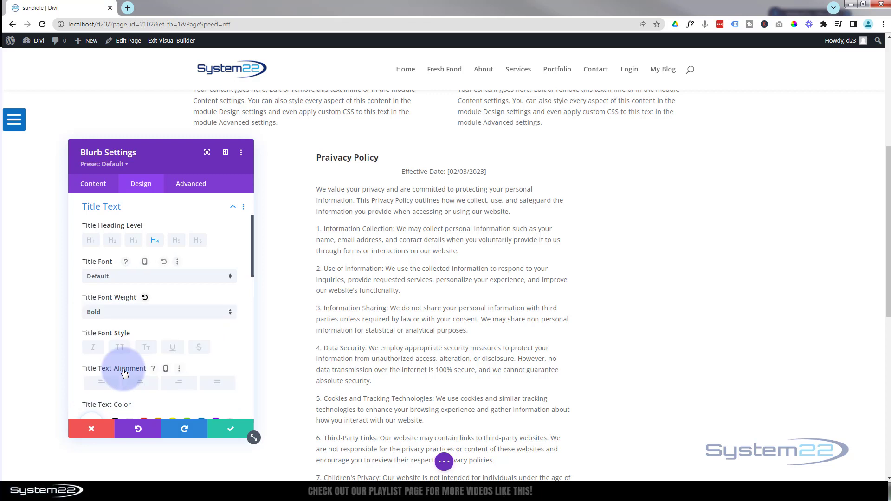
scroll(141, 297, "down", 2)
left_click(140, 290)
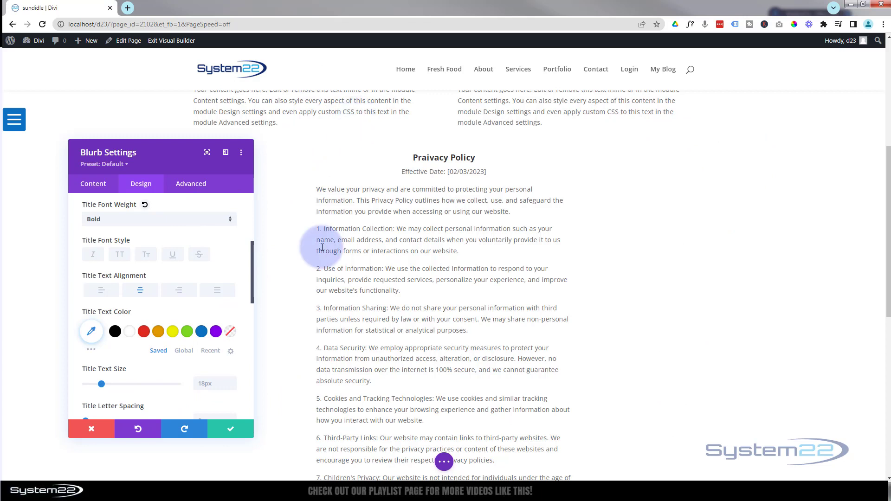
left_click(237, 434)
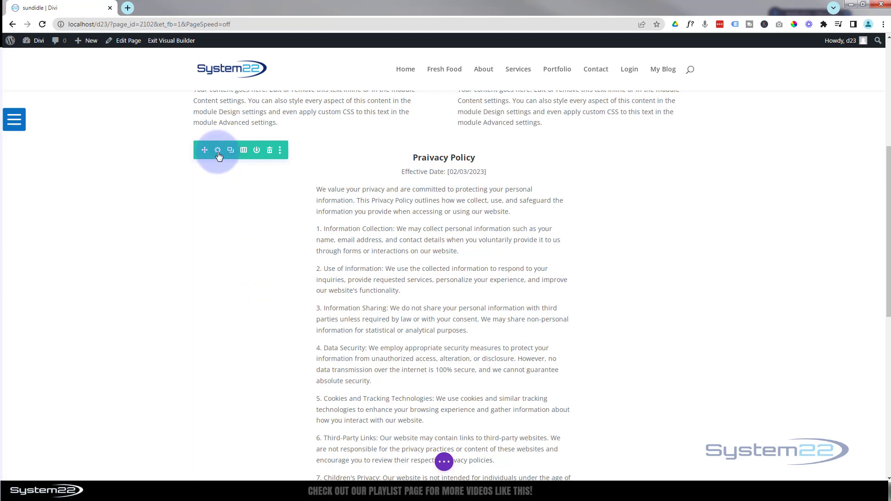
Apply the second box shadow preset (2px vertical offset) to the privacy policy row.
left_click(218, 149)
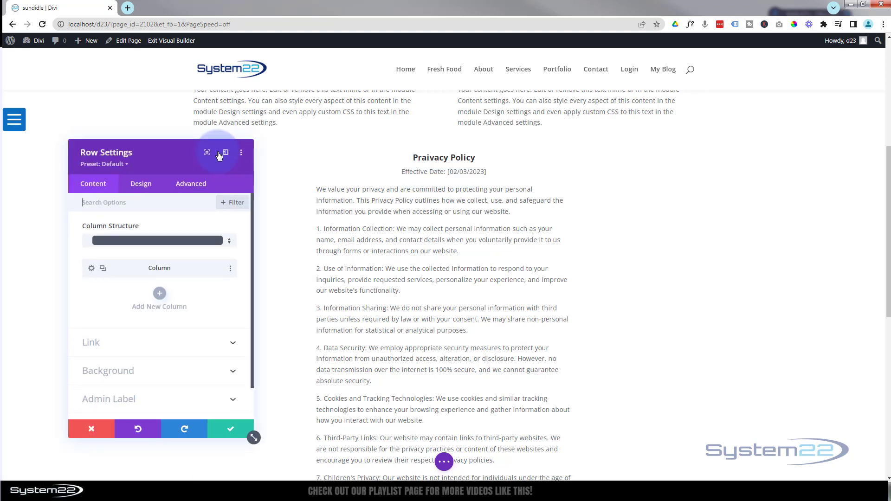
left_click(206, 245)
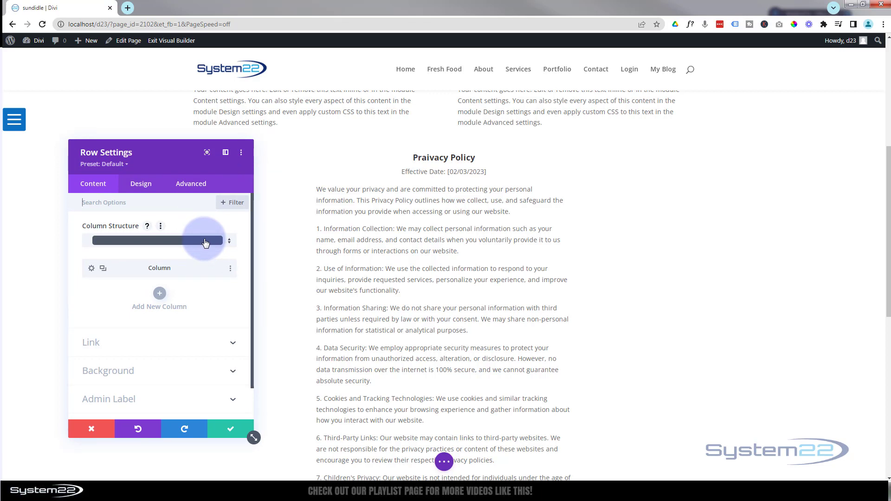
left_click(140, 185)
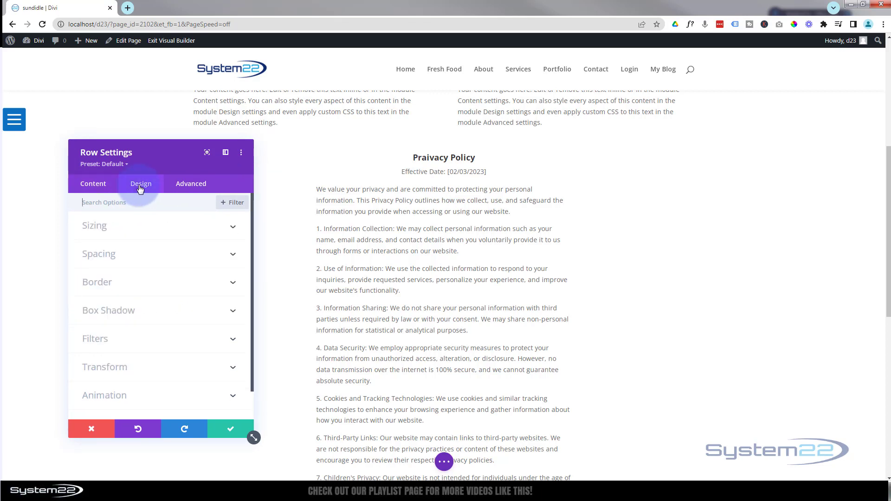
left_click(145, 310)
left_click(145, 263)
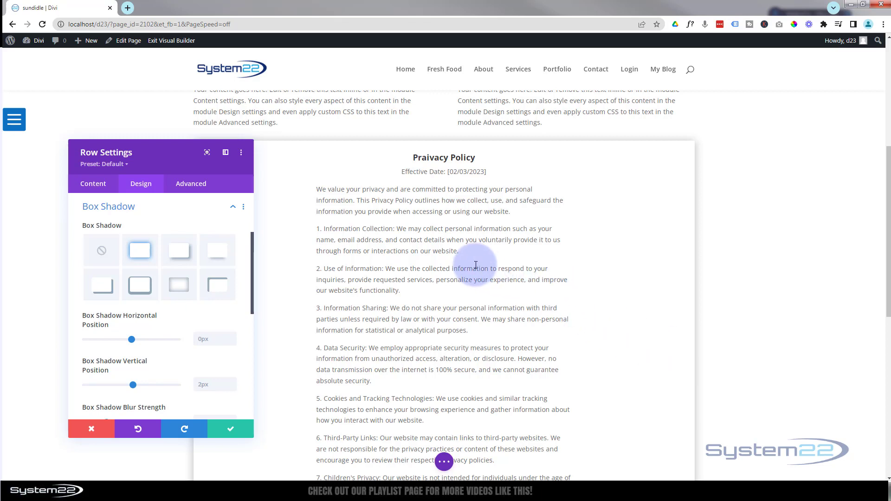
scroll(476, 265, "down", 5)
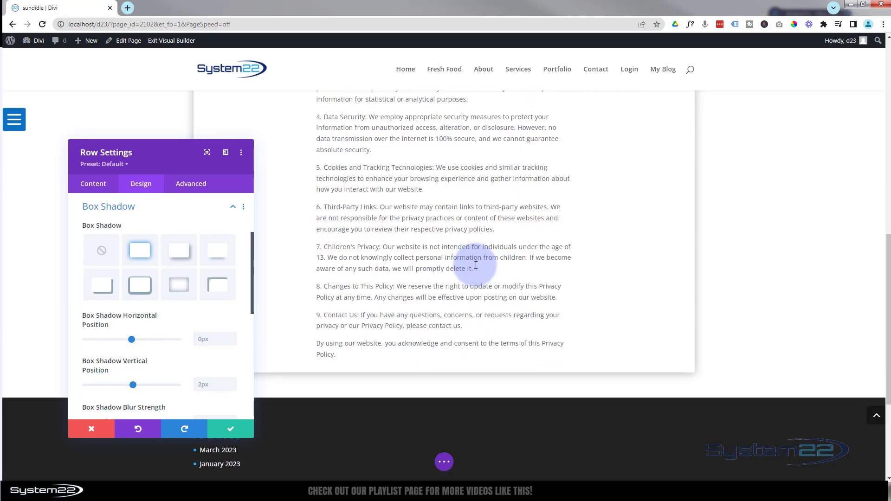
scroll(475, 265, "up", 8)
scroll(477, 265, "down", 5)
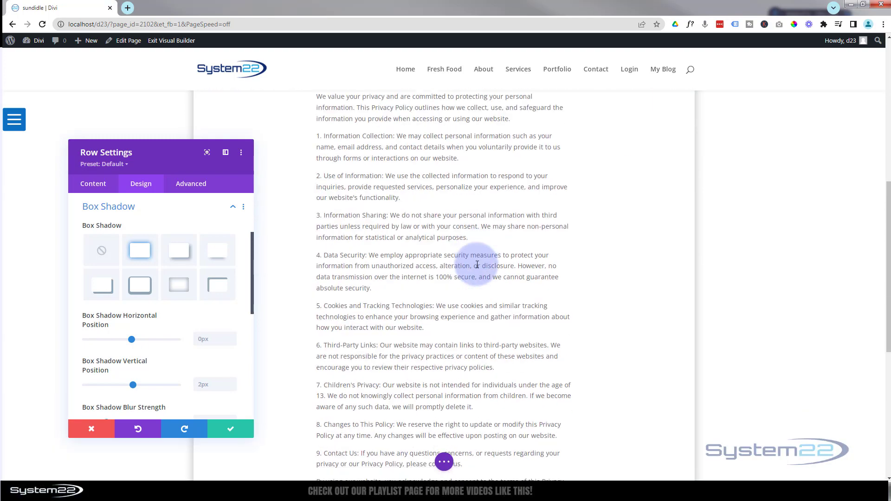
scroll(477, 265, "down", 6)
scroll(477, 264, "up", 6)
scroll(440, 232, "up", 5)
scroll(455, 218, "down", 3)
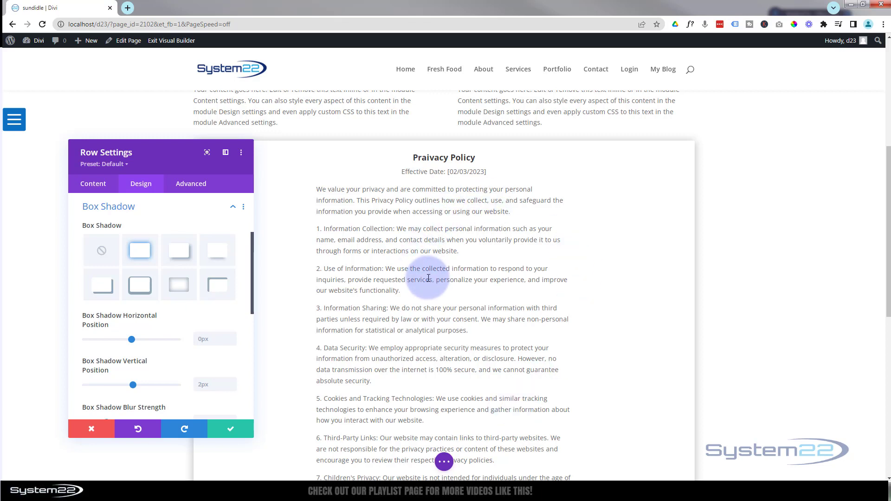
Set the row's Position to Fixed, anchored at the centre of the Location grid.
left_click(198, 188)
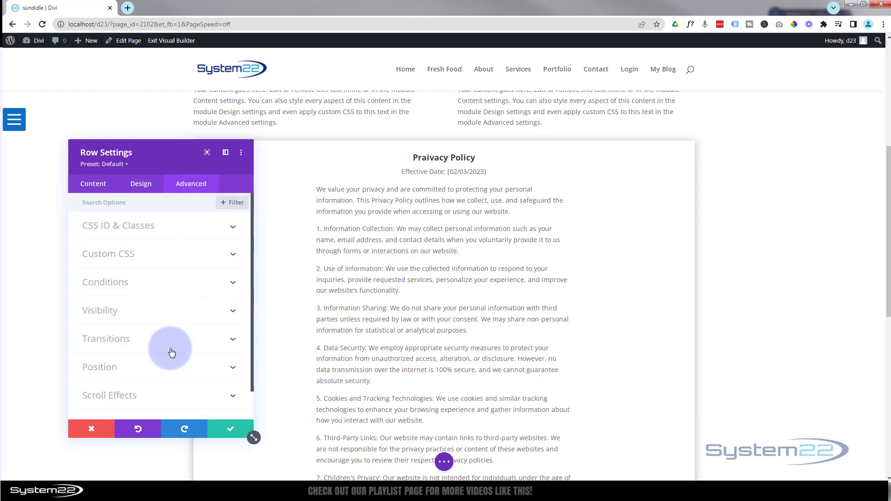
left_click(171, 368)
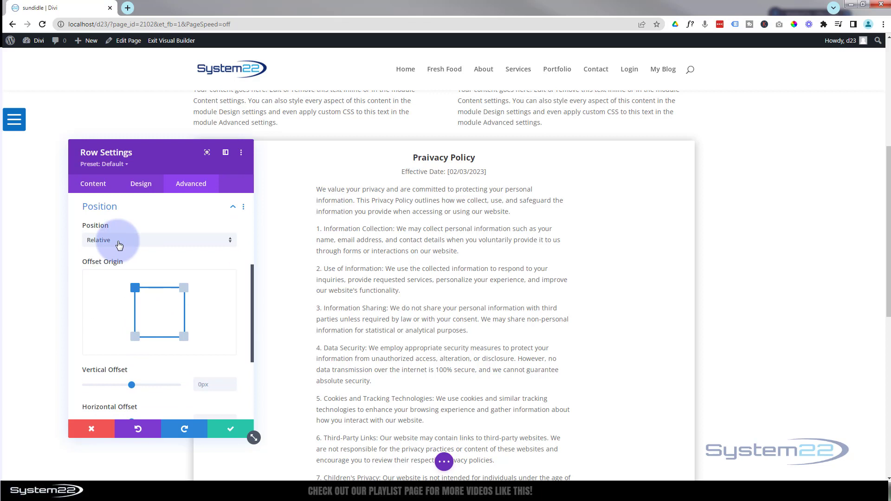
left_click(91, 240)
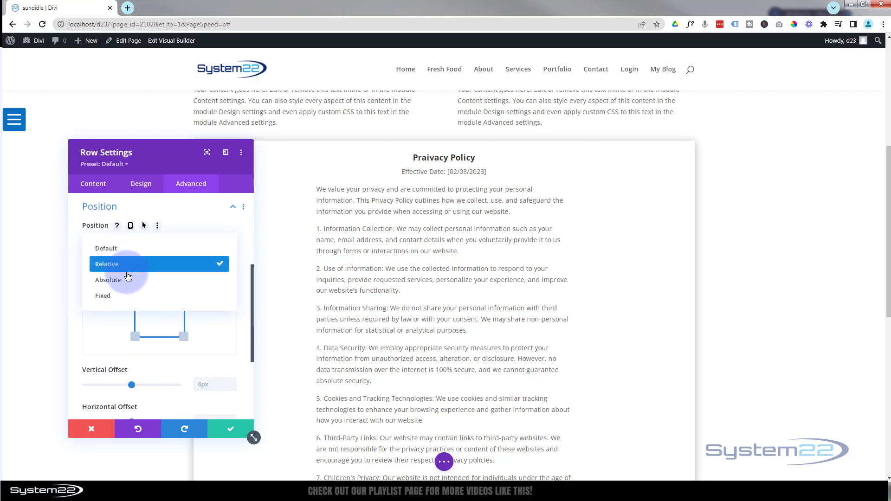
left_click(124, 296)
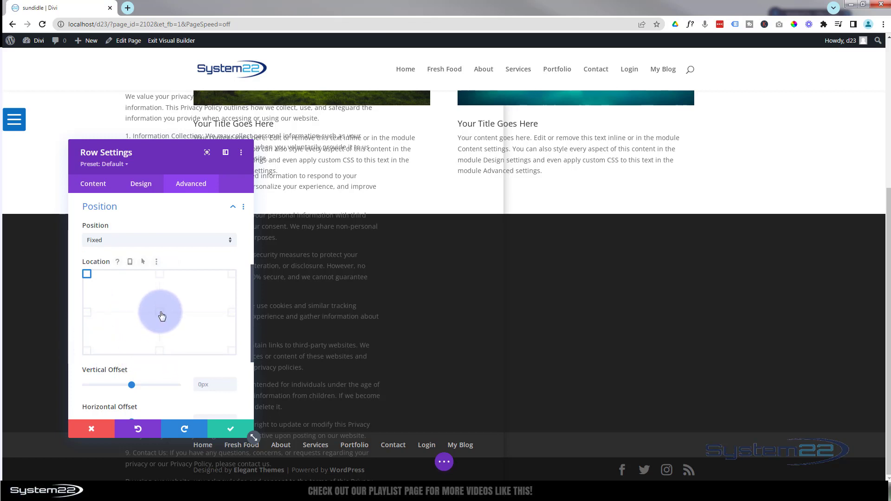
left_click(161, 314)
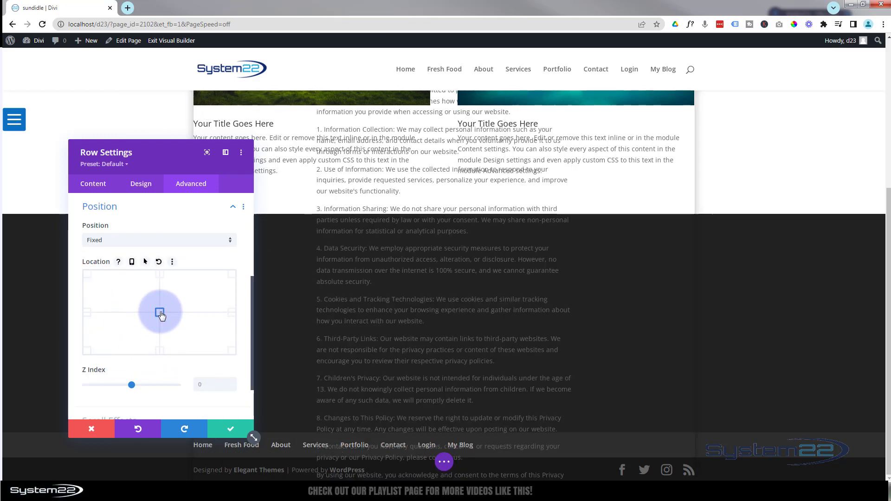
scroll(76, 304, "down", 1)
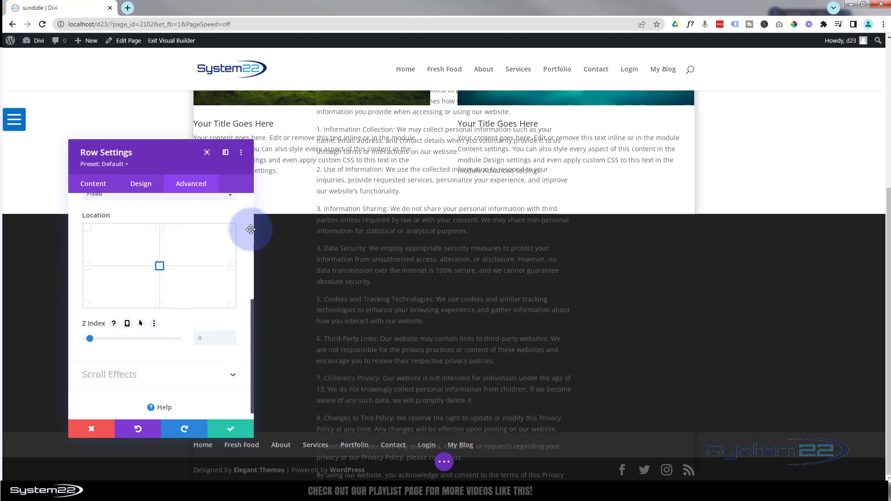
Give the privacy policy row a solid white (#ffffff) background.
left_click(100, 188)
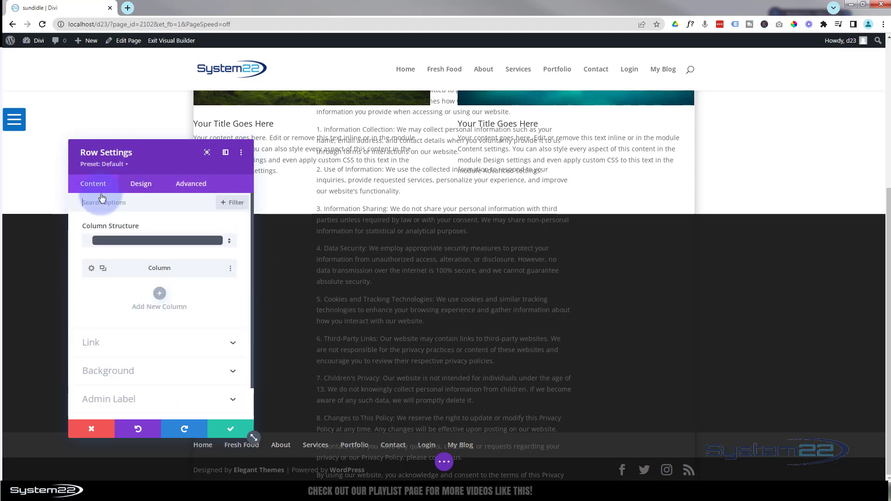
left_click(146, 371)
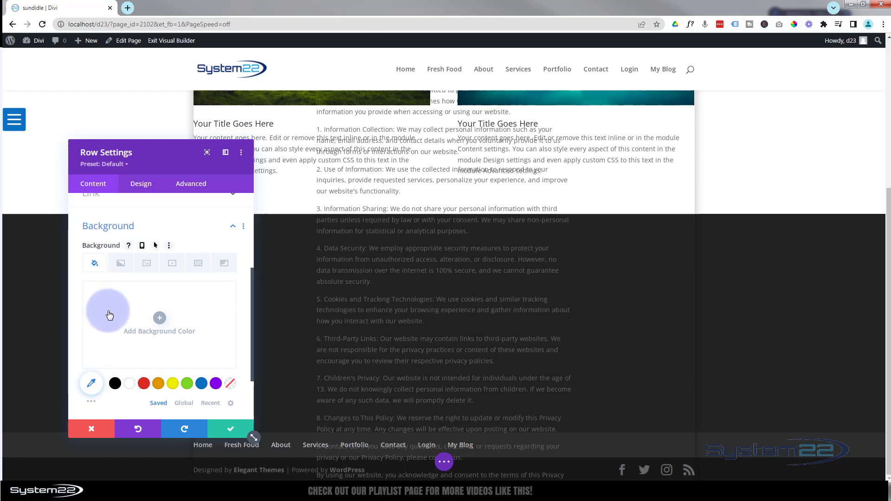
left_click(130, 384)
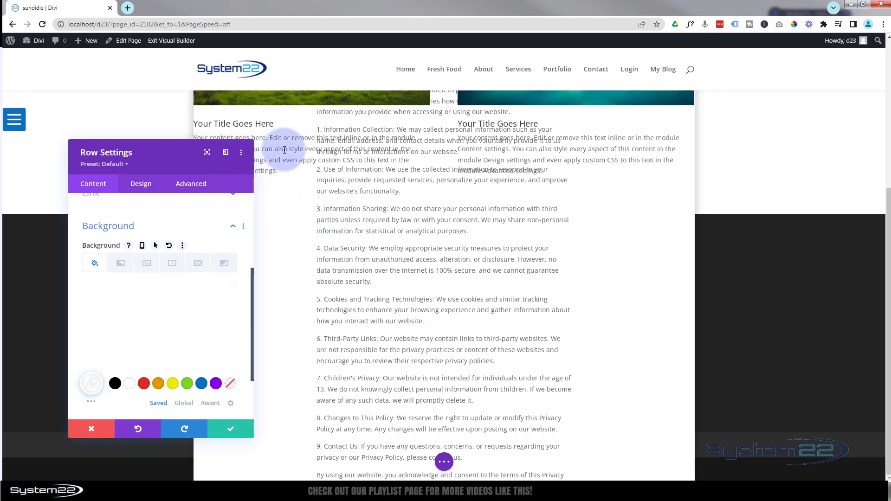
left_click(190, 183)
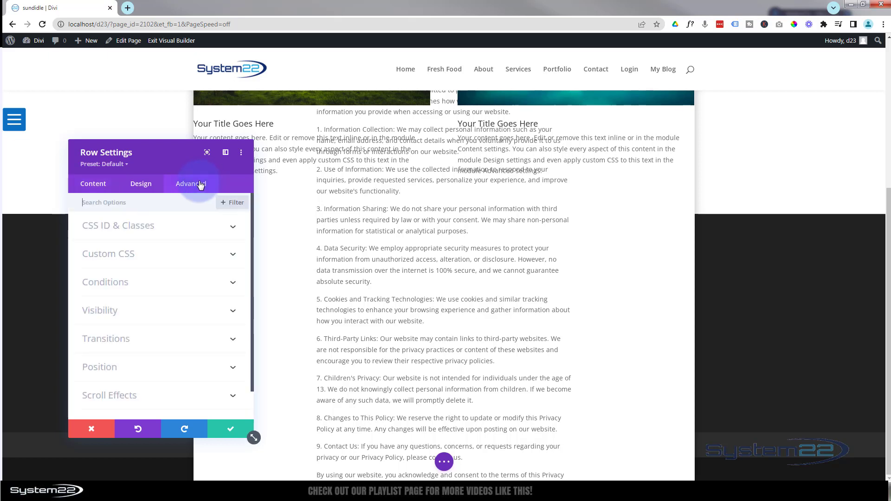
Raise the row's Z Index to 68 and save the row settings.
left_click(161, 373)
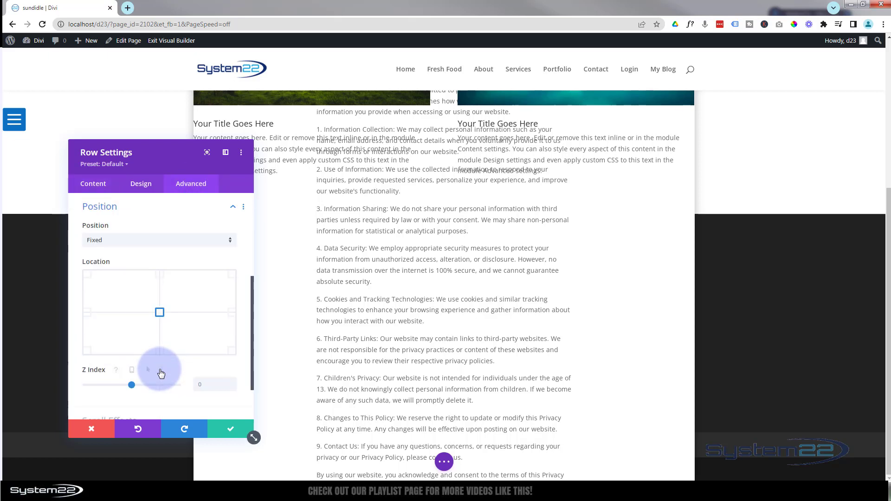
left_click_drag(132, 385, 138, 385)
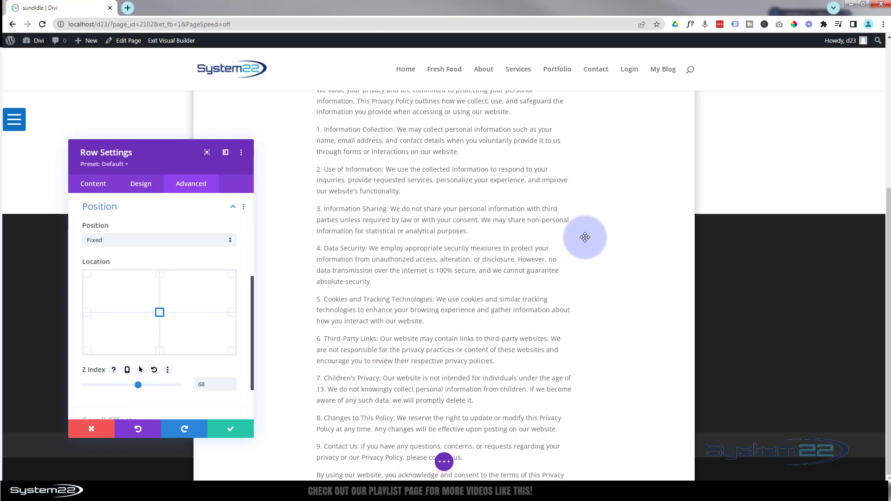
left_click(231, 432)
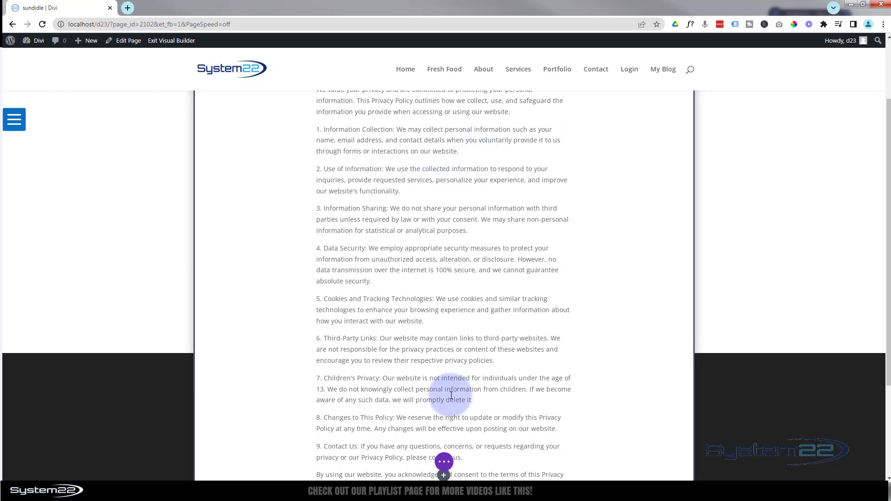
Switch the builder to Wireframe View and scroll down to the privacy blurb's row.
left_click(446, 462)
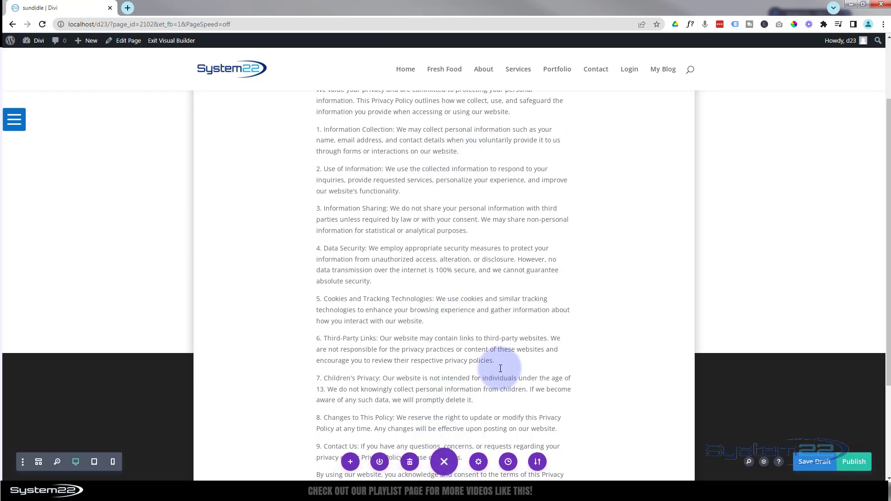
left_click(39, 464)
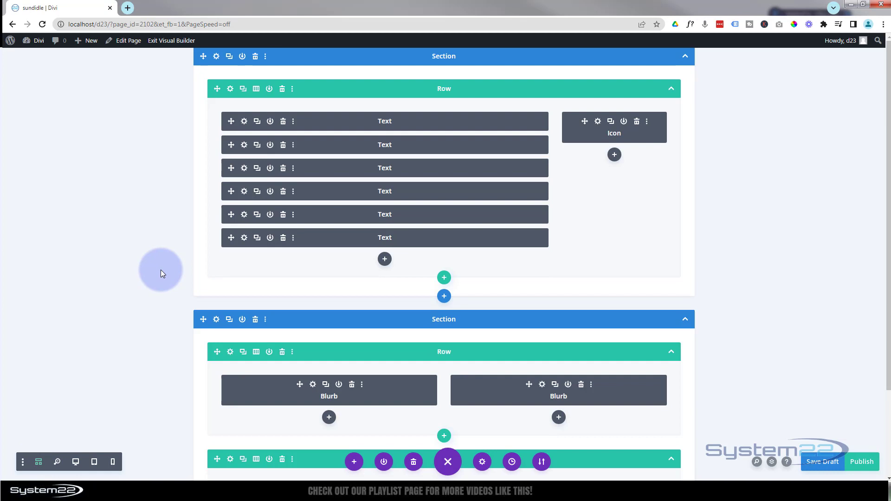
scroll(163, 265, "down", 2)
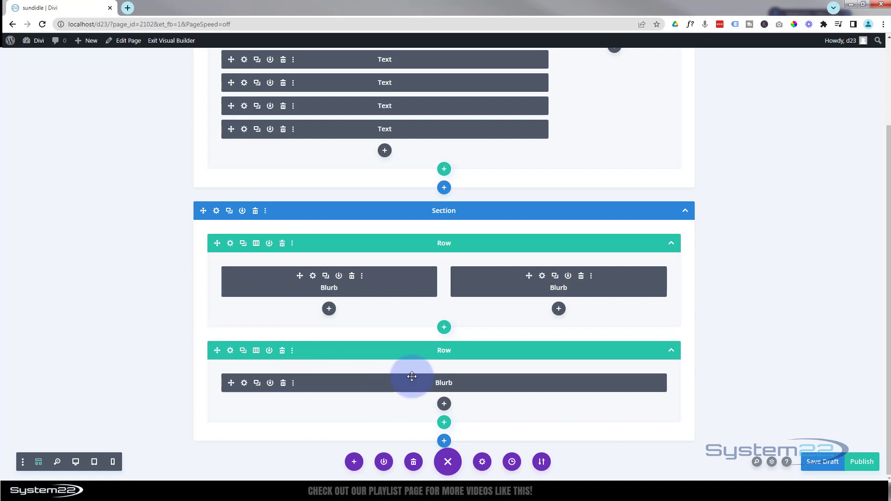
In the privacy blurb's Design sizing options, limit its height to 50vh.
left_click(244, 384)
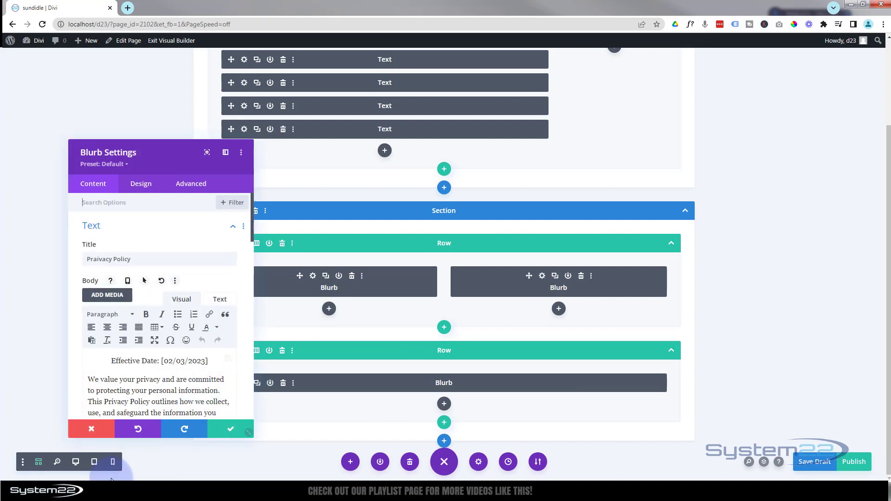
left_click(76, 464)
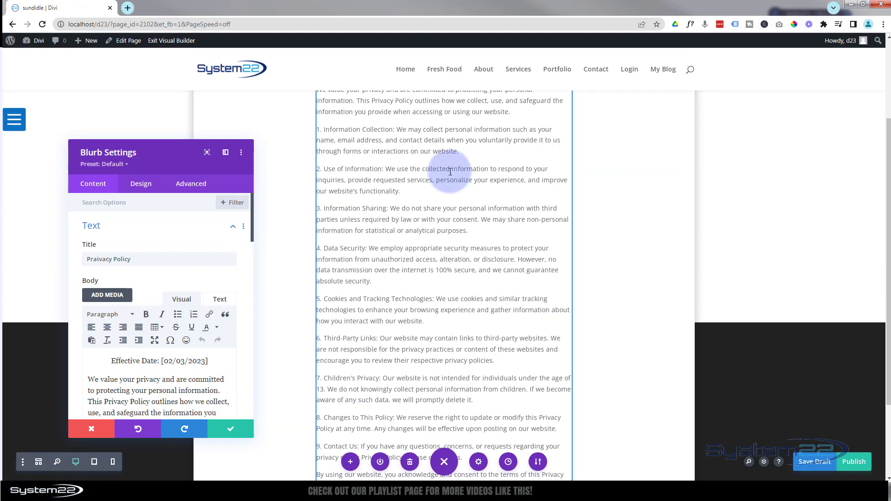
left_click(141, 185)
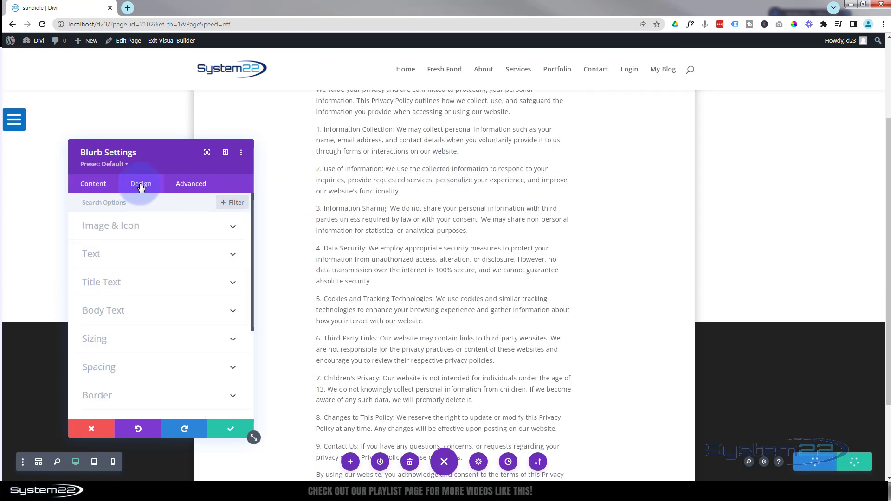
left_click(150, 343)
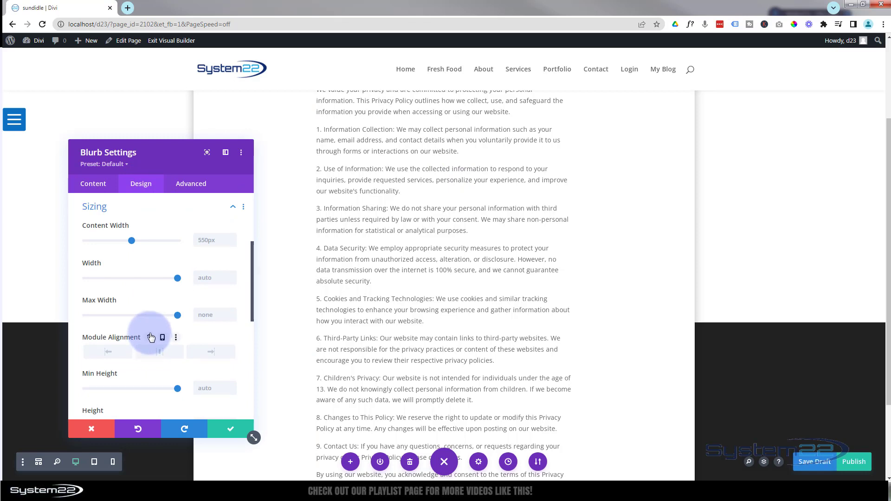
scroll(149, 341, "down", 2)
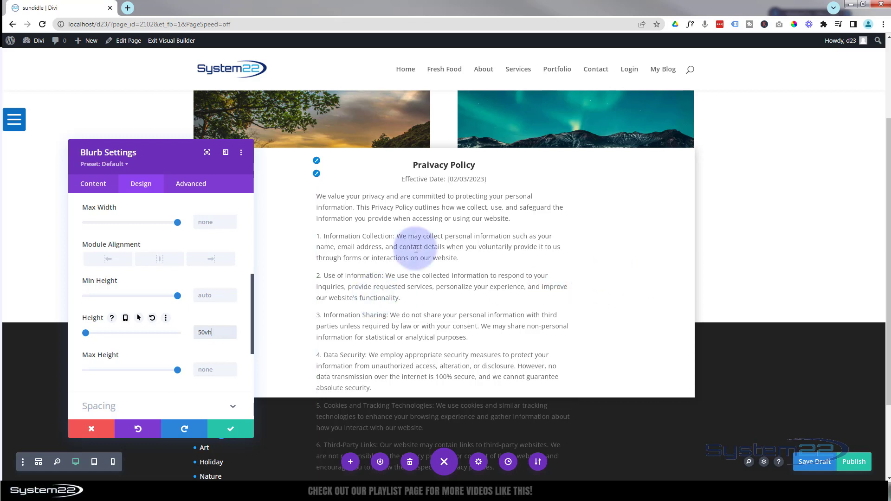
Set the blurb's Vertical Overflow to Scroll under Advanced > Visibility and scroll its text.
left_click(201, 185)
left_click(180, 338)
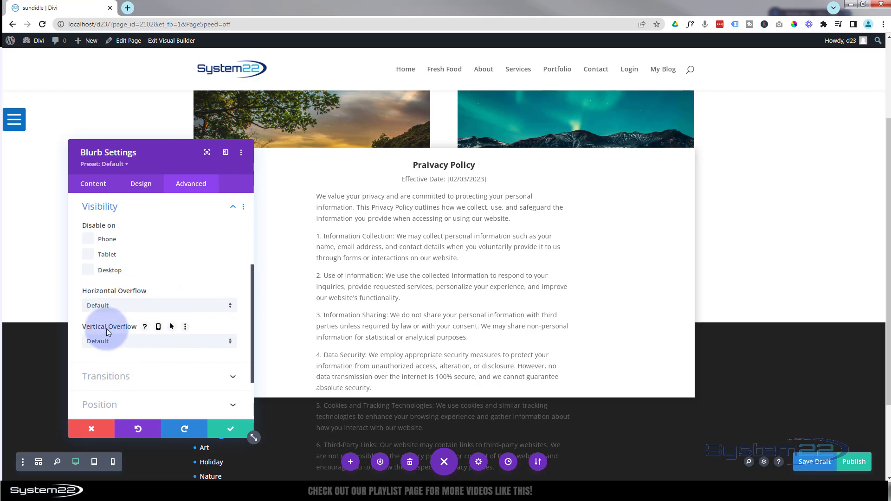
left_click(160, 341)
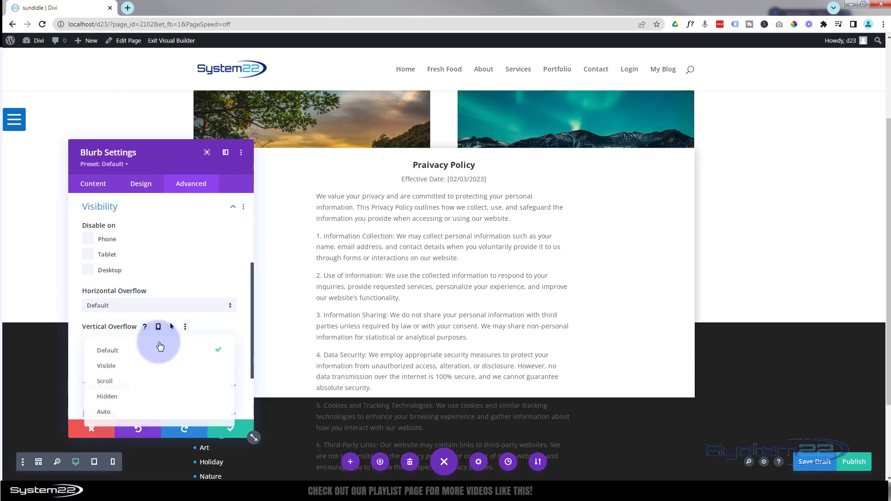
left_click(147, 383)
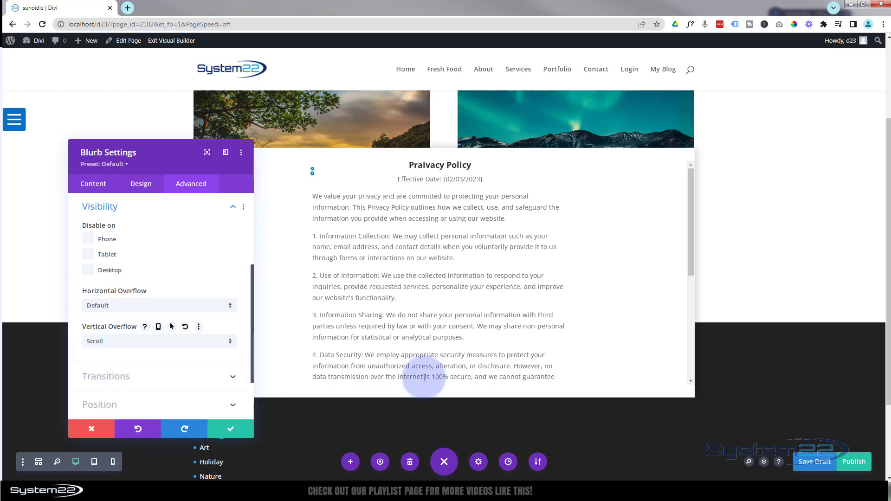
left_click_drag(691, 258, 692, 378)
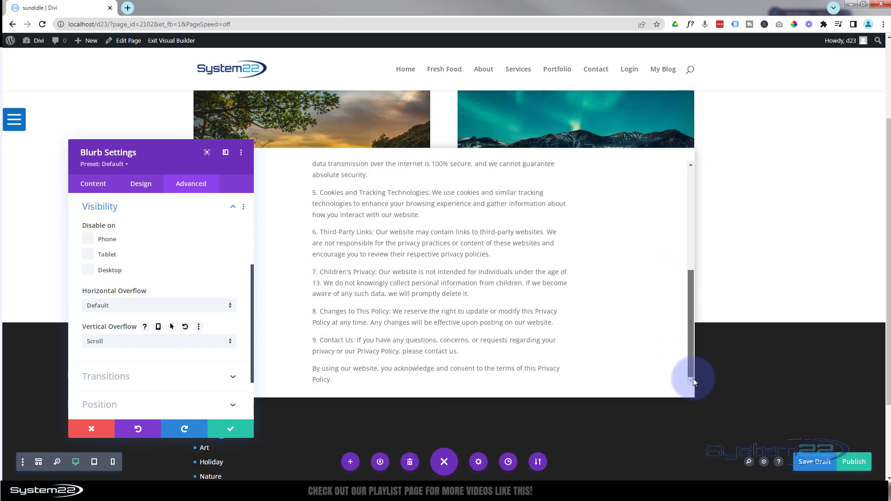
left_click_drag(692, 345, 681, 250)
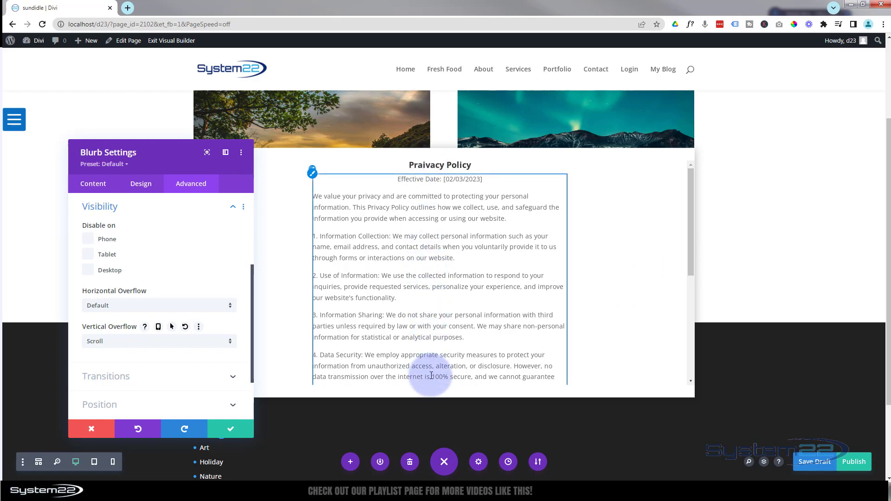
Give the blurb 50px top and bottom padding in Design > Spacing.
left_click(141, 184)
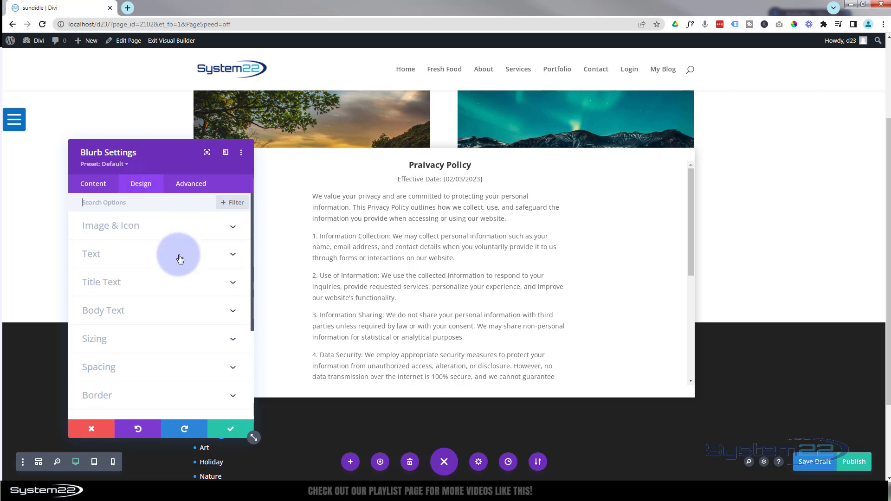
left_click(132, 368)
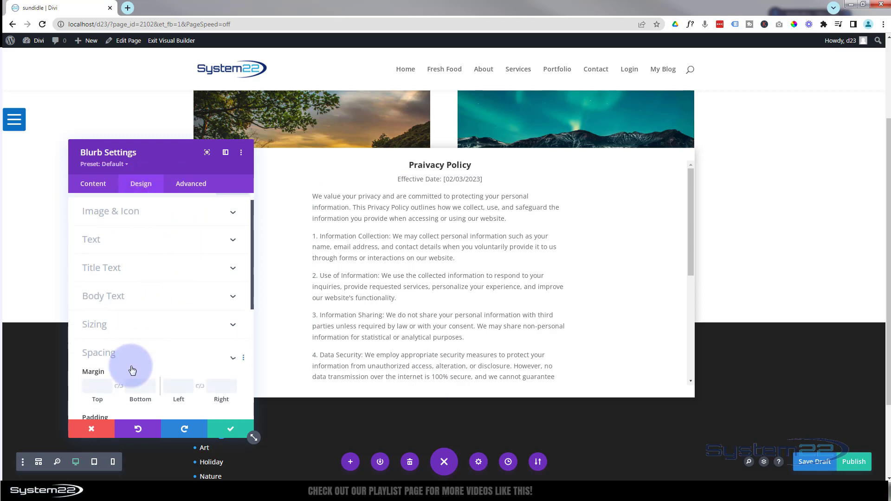
left_click(95, 286)
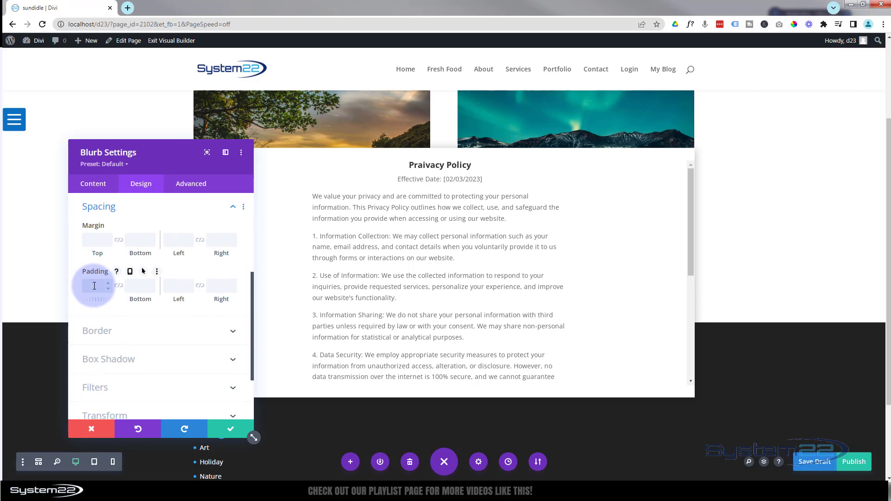
type("50")
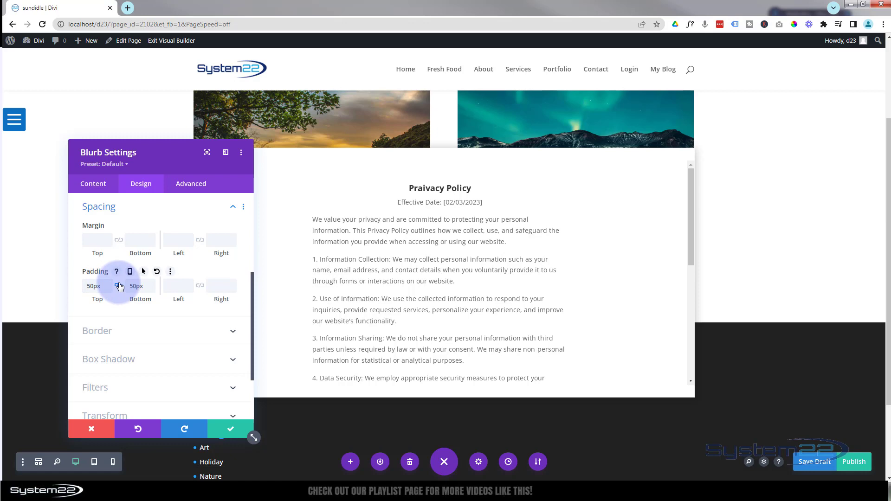
left_click(690, 252)
left_click_drag(689, 253, 682, 235)
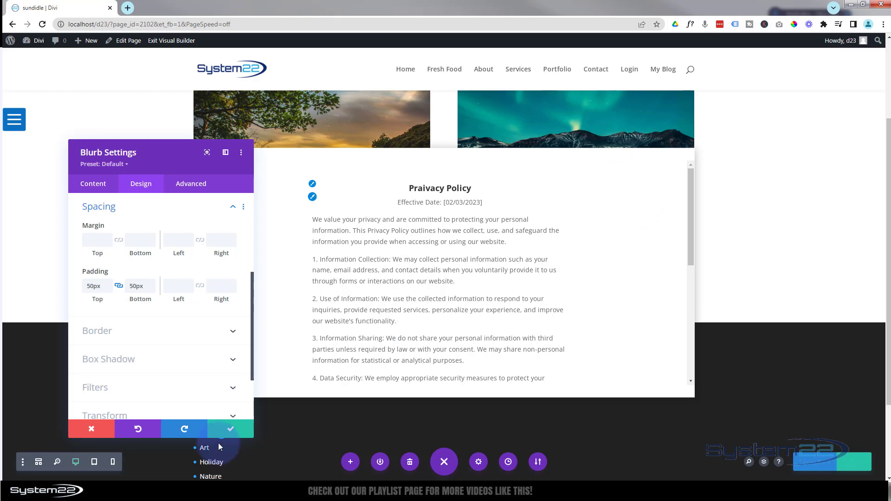
Save the blurb and insert a single-column row with a Code module below the privacy box.
left_click(232, 429)
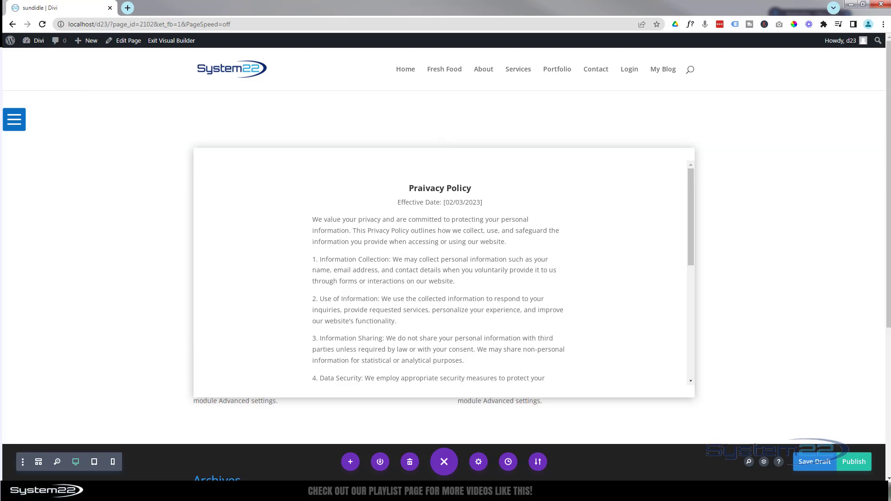
left_click_drag(64, 209, 327, 199)
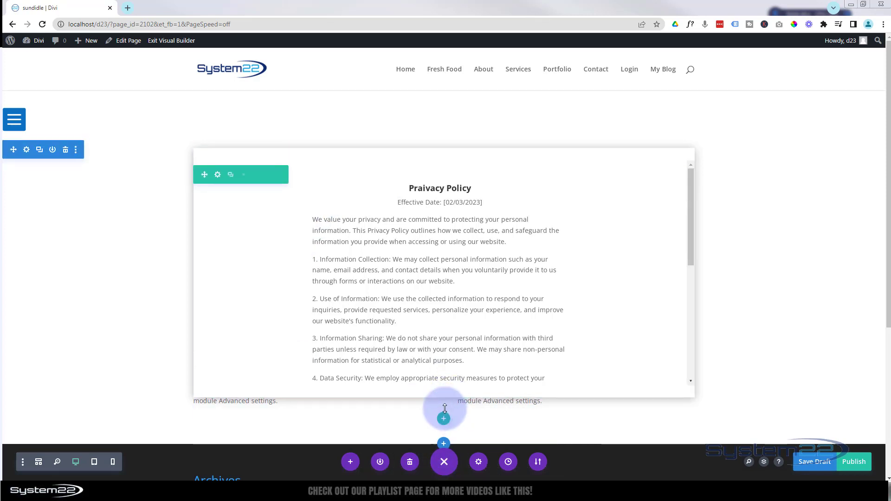
left_click(443, 419)
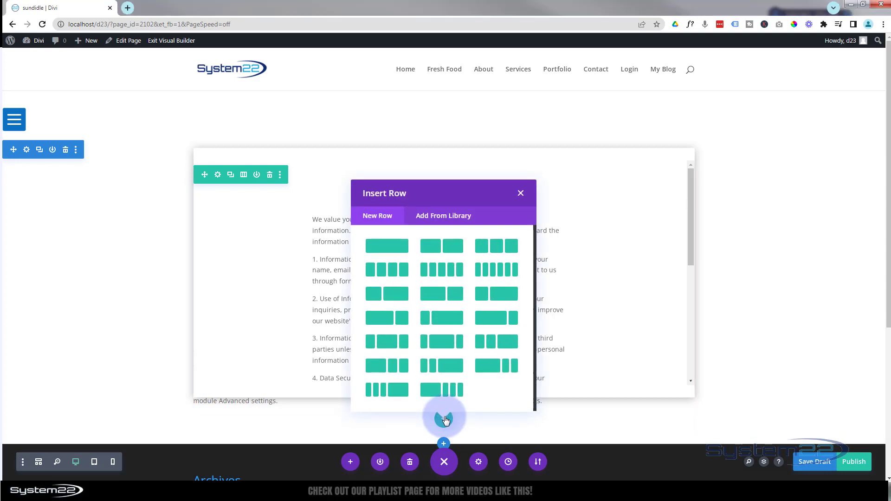
left_click(397, 249)
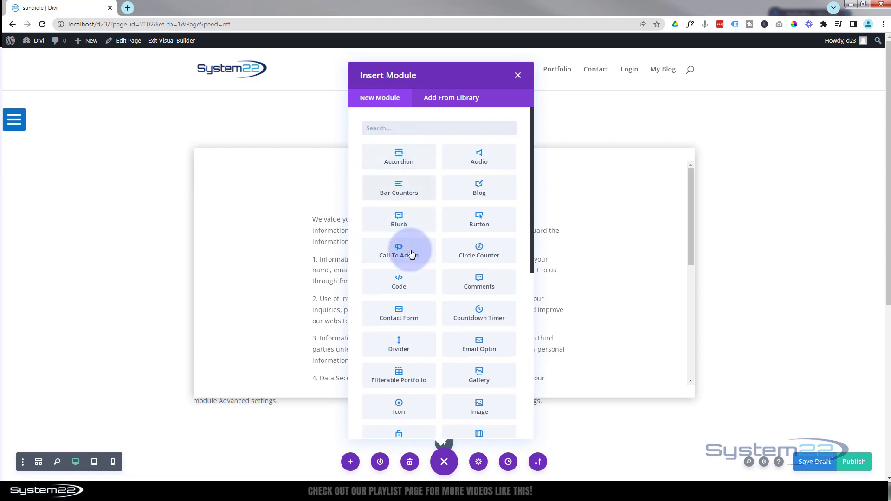
left_click(414, 286)
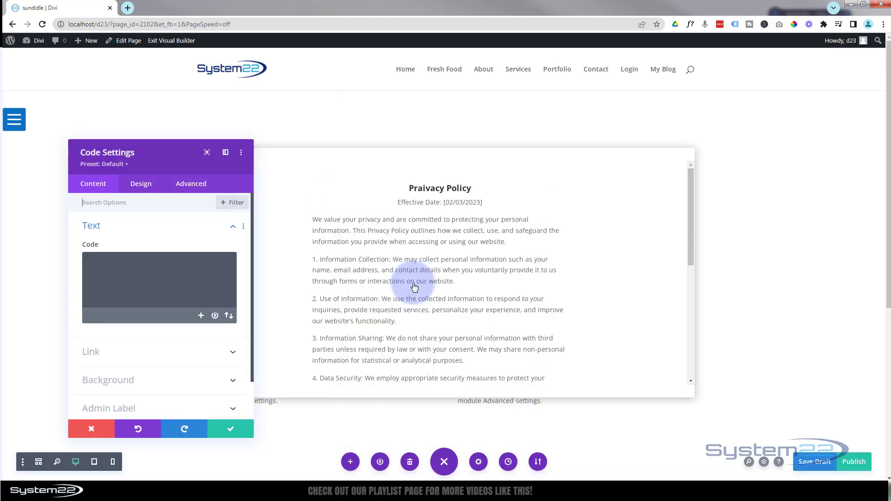
Move the Code Settings panel to the right side and enlarge it.
left_click_drag(166, 156, 625, 110)
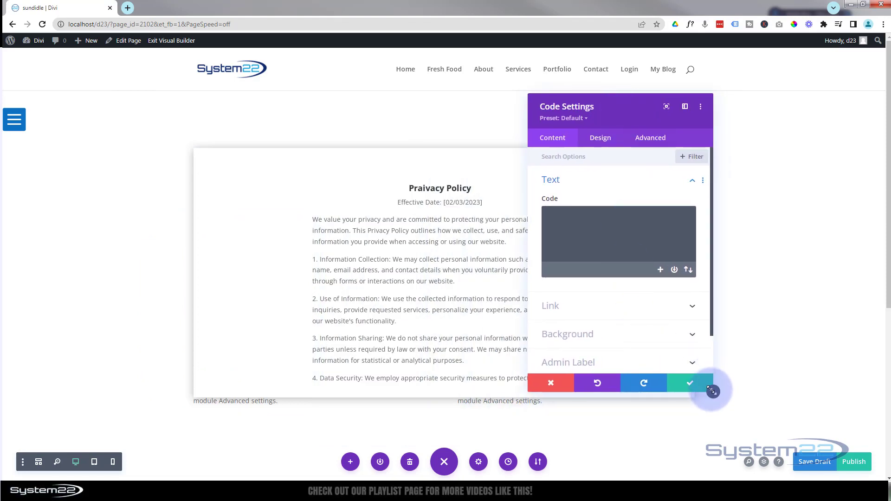
left_click_drag(715, 390, 770, 450)
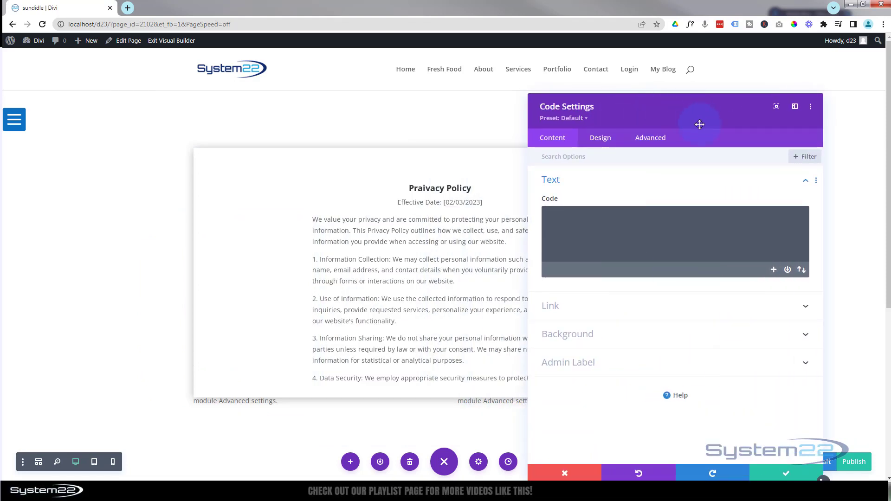
left_click_drag(700, 123, 662, 154)
Paste the toggle button and script code from Brackets into the empty Code module.
key("alt+Tab")
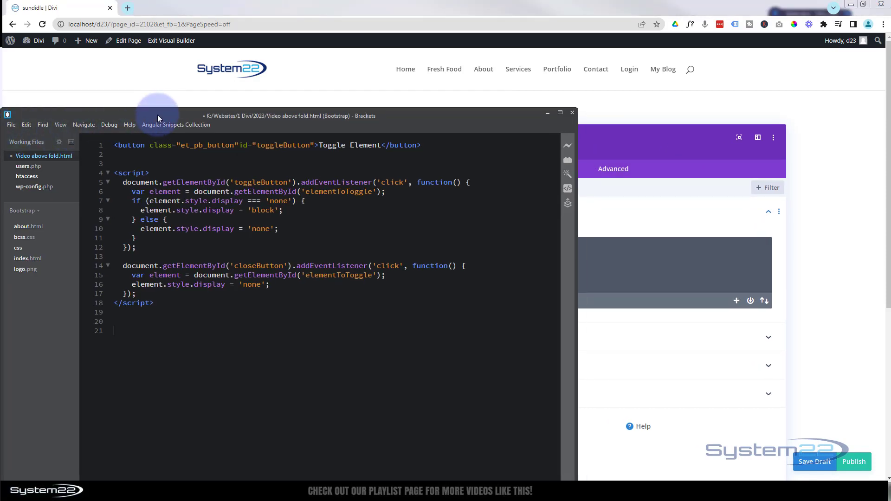
left_click_drag(158, 115, 39, 205)
left_click(538, 243)
type("<button class=\"et_pb_button\"id=\"toggleButton\">Toggle Element</button>   <script>   document.getElementById('toggleButton').addEventListener('click', function() {     var element = document.getElementById('elementToToggle');     if (element.style.display === 'none') {       element.style.display = 'block';     } else {       element.style.display = 'none';     }   });    document.getElementById('closeButton').addEventListener('click', function() {     var element = document.getElementById('elementToToggle');     element.style.display = 'none';   }); </script>")
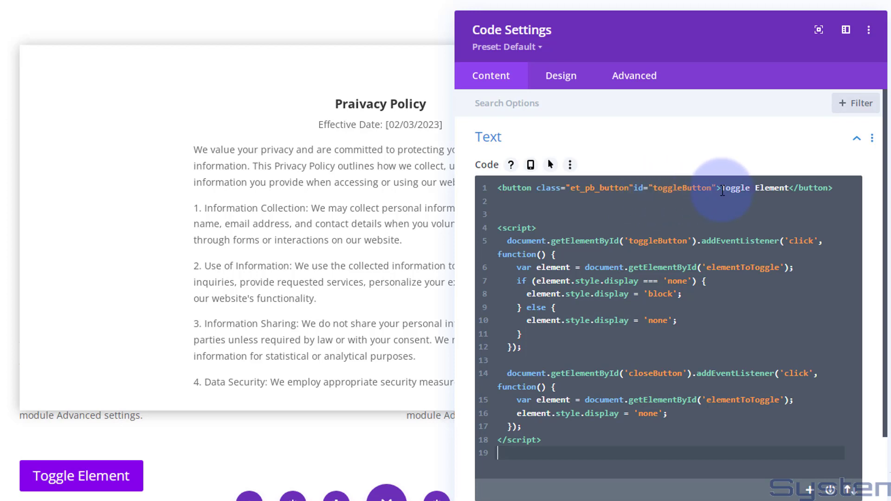
Replace the button label 'Toggle Element' with 'Privacy' in the code.
left_click(721, 188)
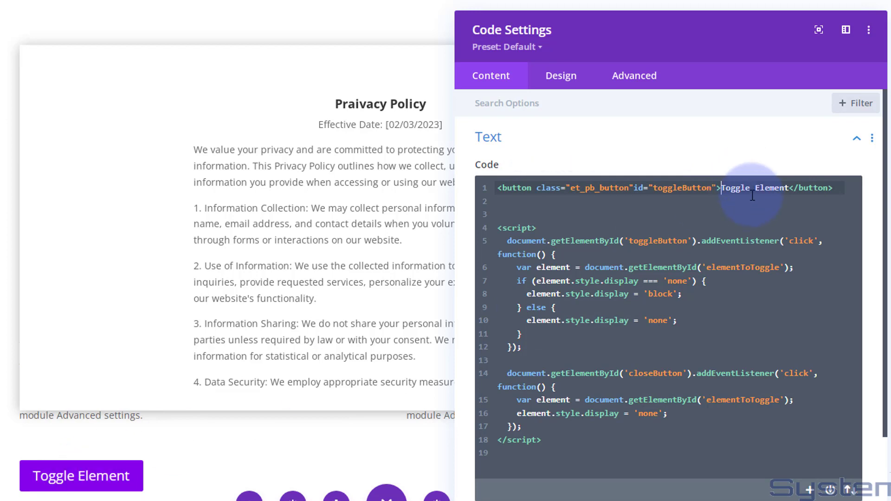
left_click_drag(722, 188, 788, 188)
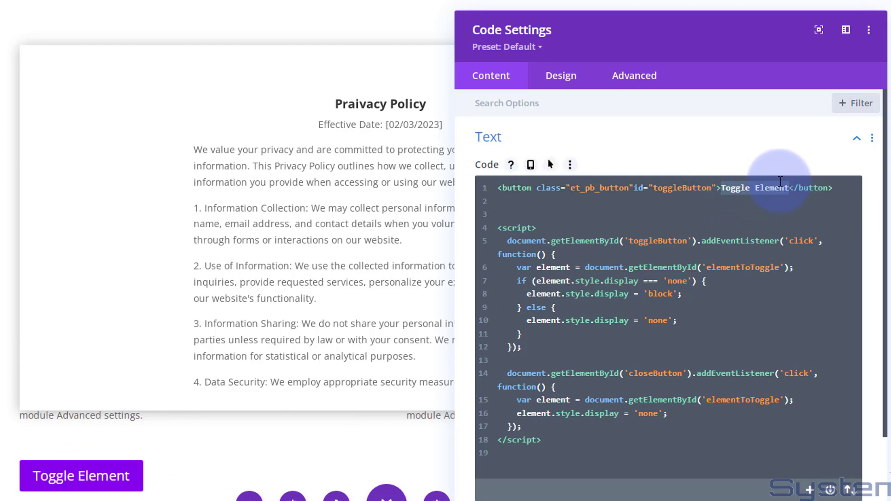
type("privacy")
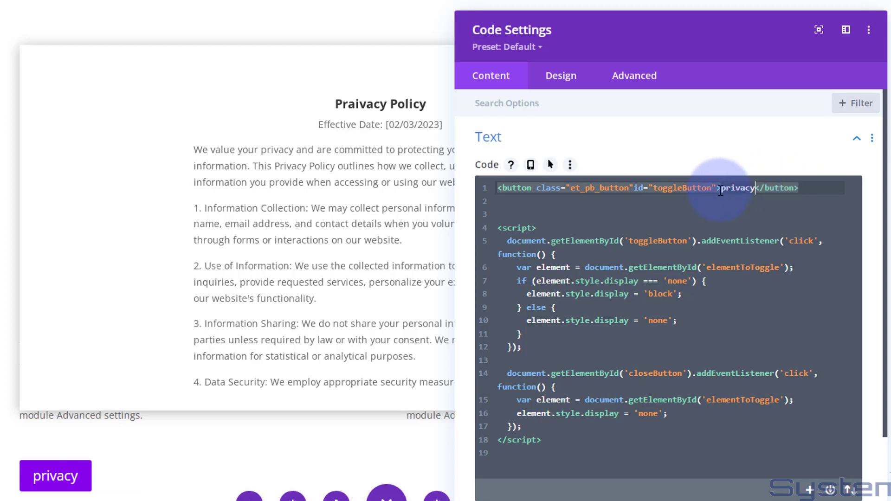
left_click(721, 188)
key("Delete")
type("P")
Select the elementToToggle id in the script and move the Code Settings panel higher.
scroll(483, 145, "down", 2)
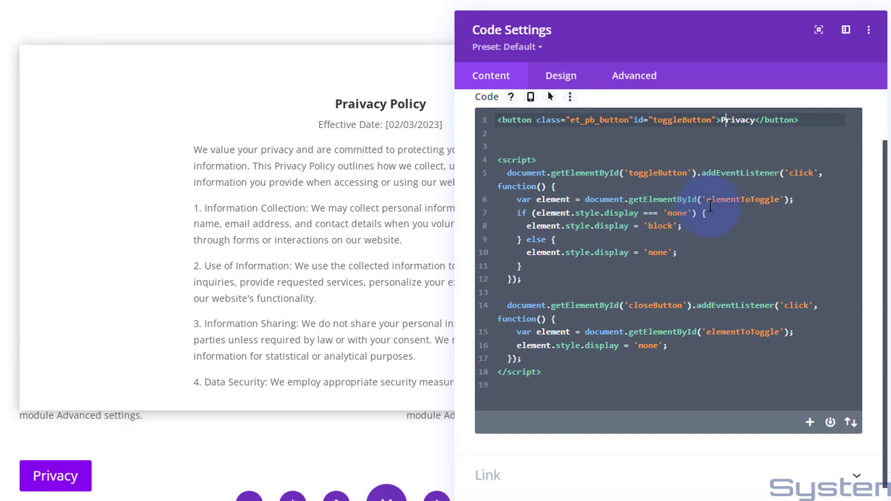
left_click_drag(706, 200, 762, 200)
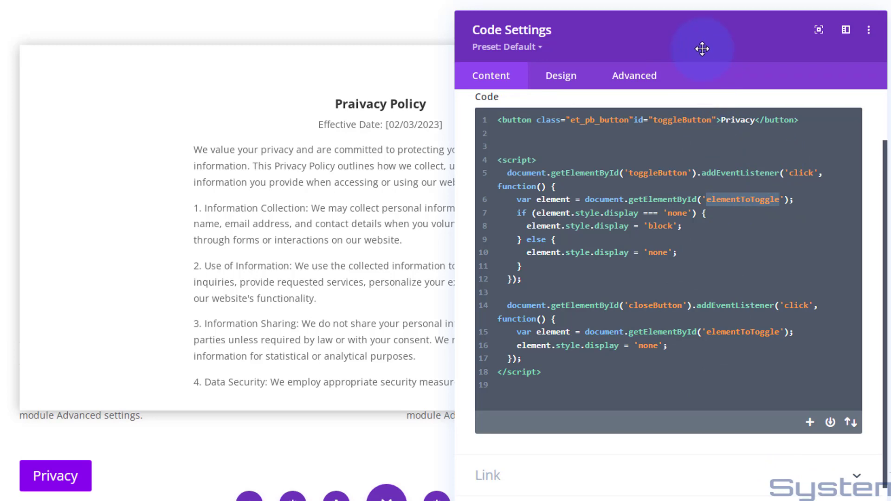
left_click_drag(702, 48, 655, 0)
Save the Code module, then give the privacy row the CSS ID elementToToggle and save it.
left_click(785, 466)
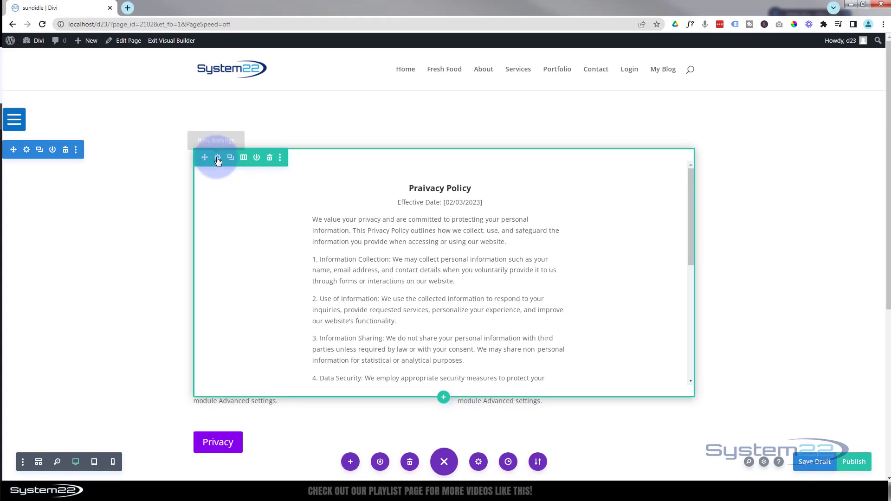
left_click(218, 160)
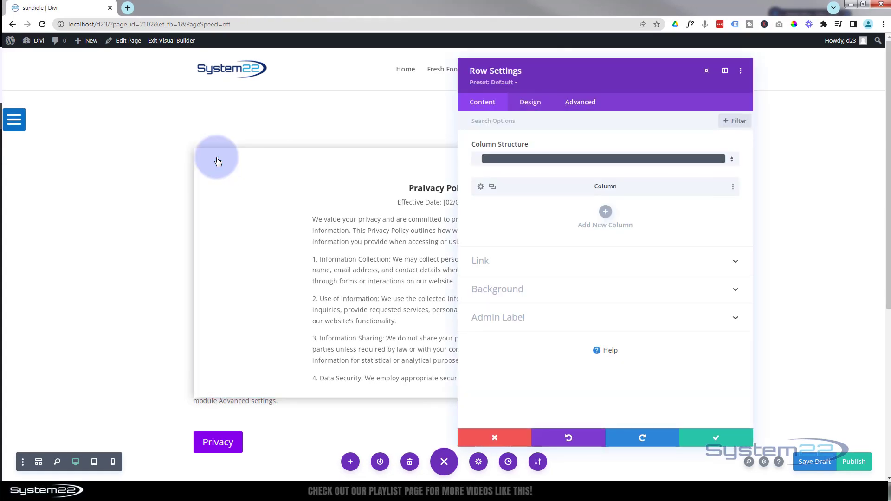
left_click(588, 103)
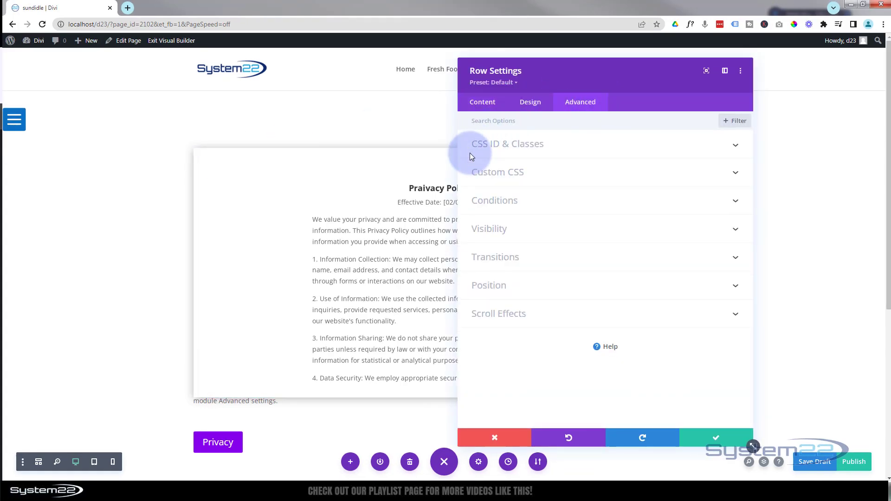
left_click(581, 147)
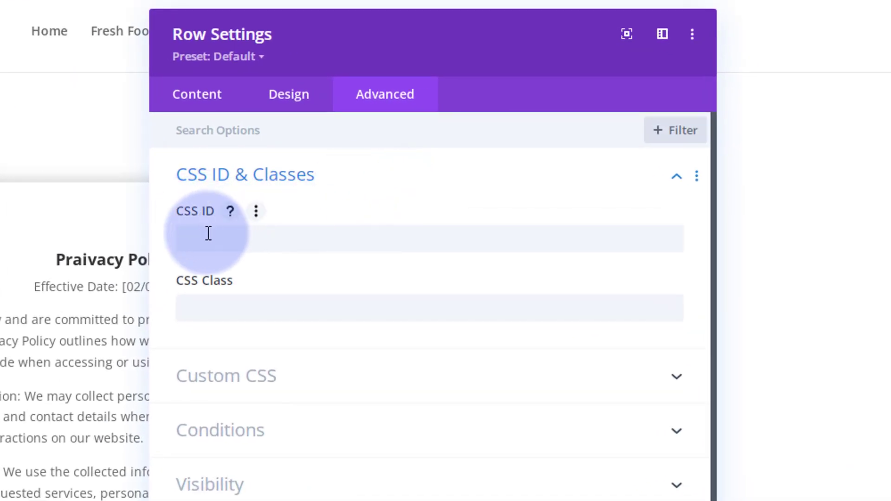
left_click(260, 237)
type("elementToToggle")
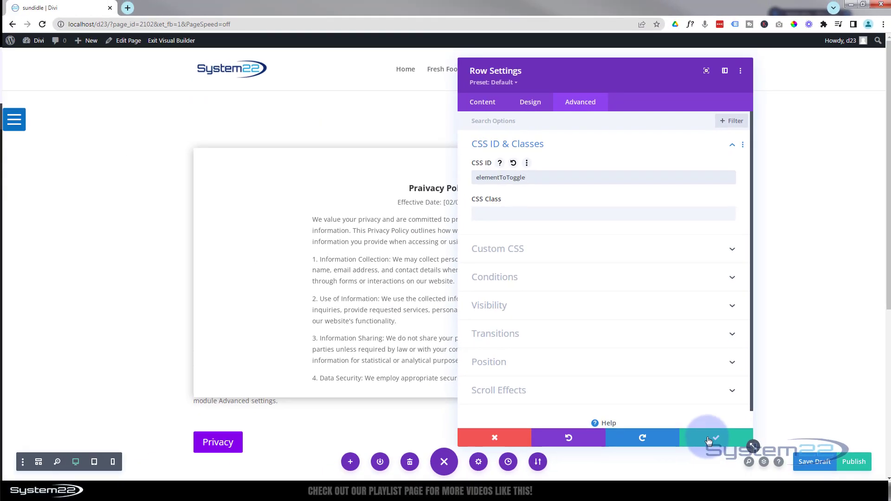
left_click(709, 439)
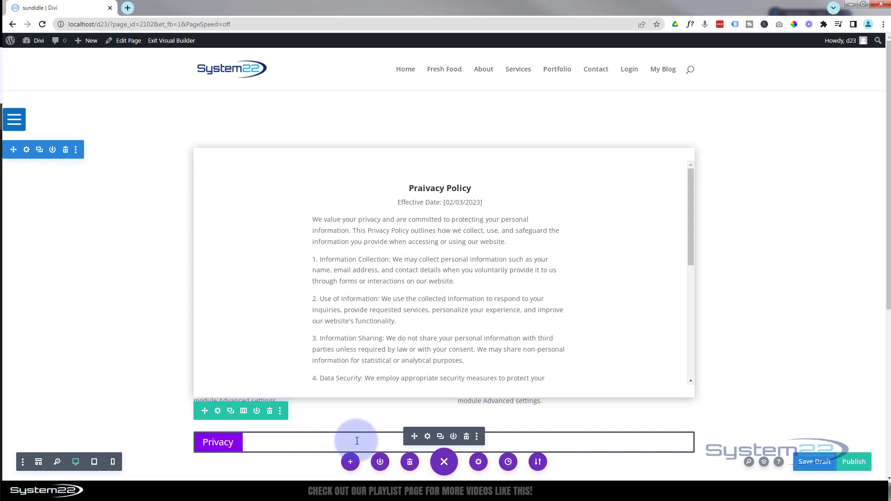
Set the Privacy button's Code module position to Fixed under Advanced > Position.
left_click(427, 436)
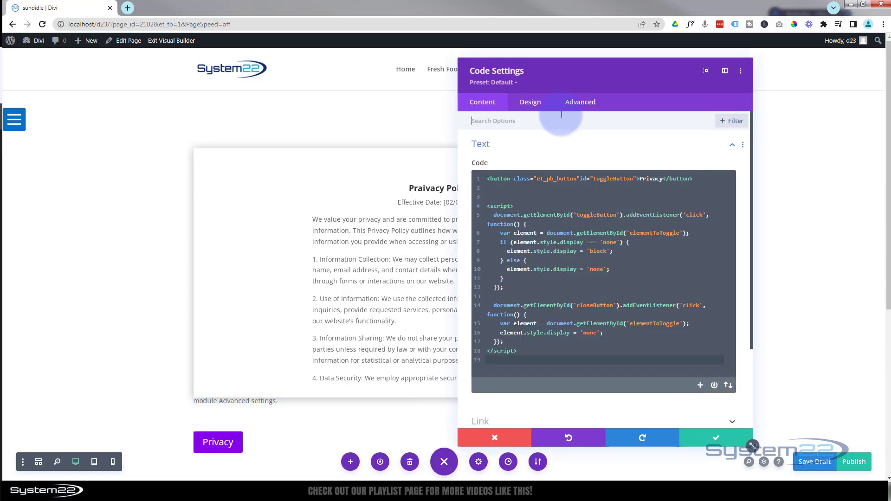
left_click(580, 102)
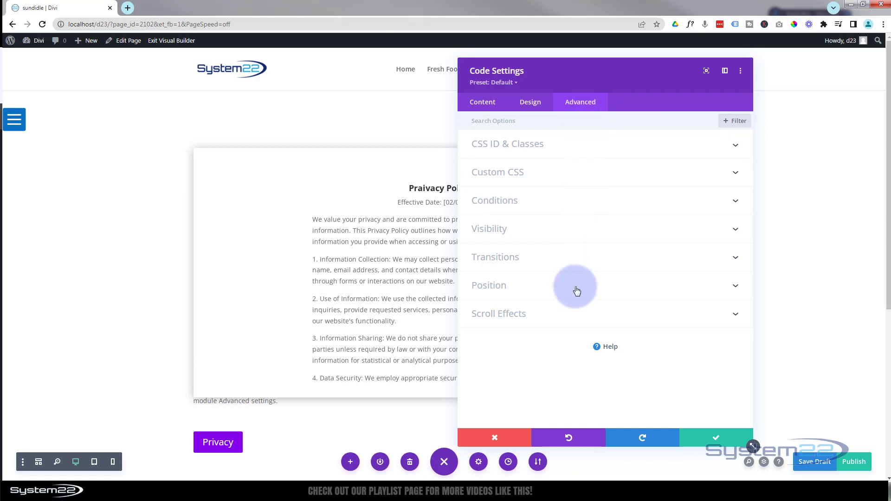
left_click(577, 291)
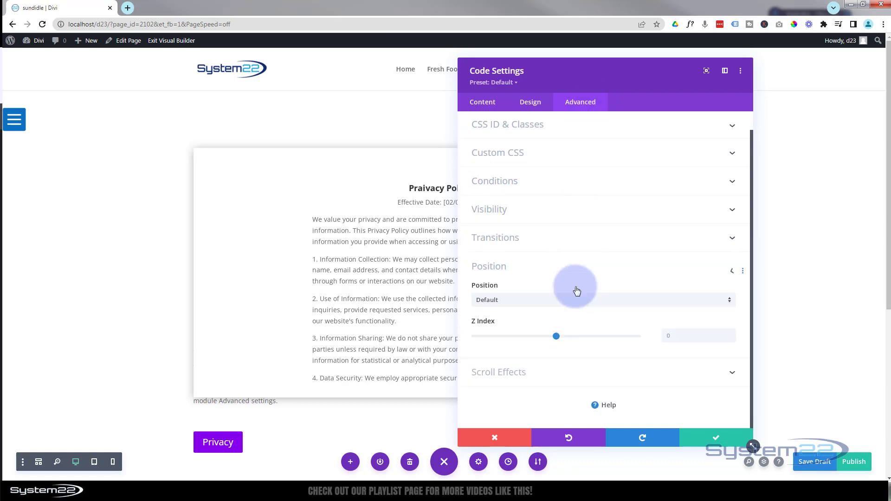
left_click(556, 305)
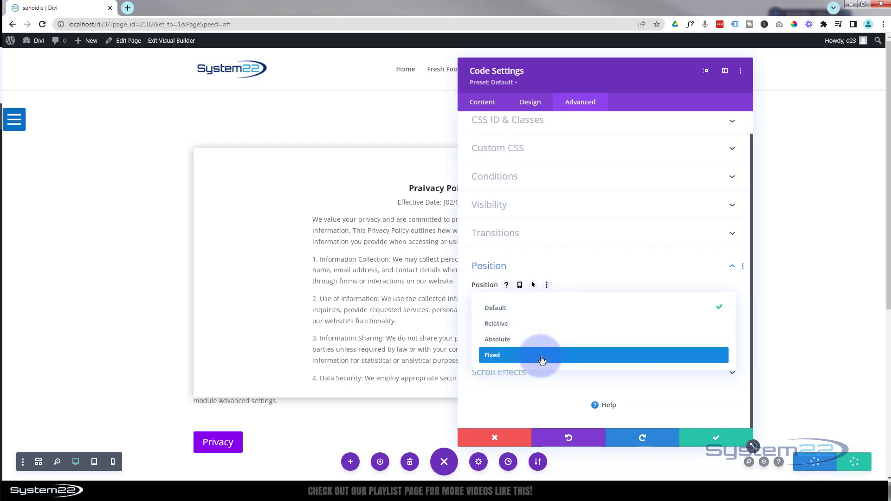
left_click(541, 357)
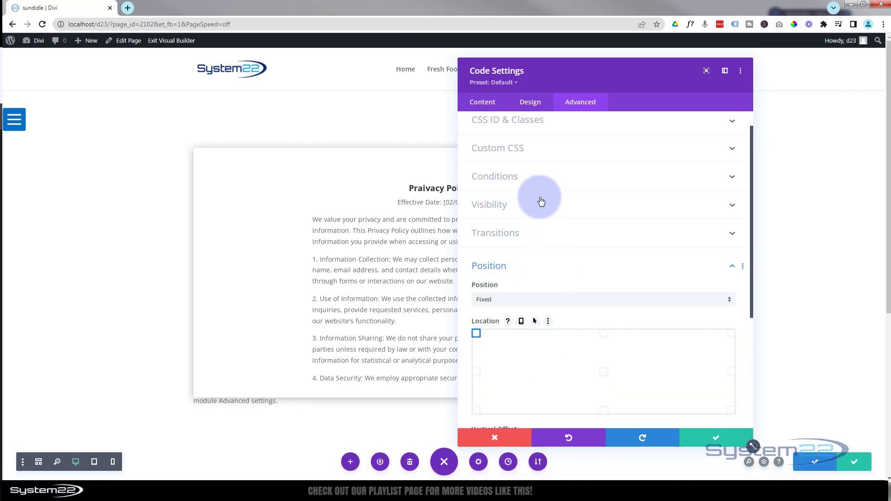
left_click_drag(588, 87, 425, 78)
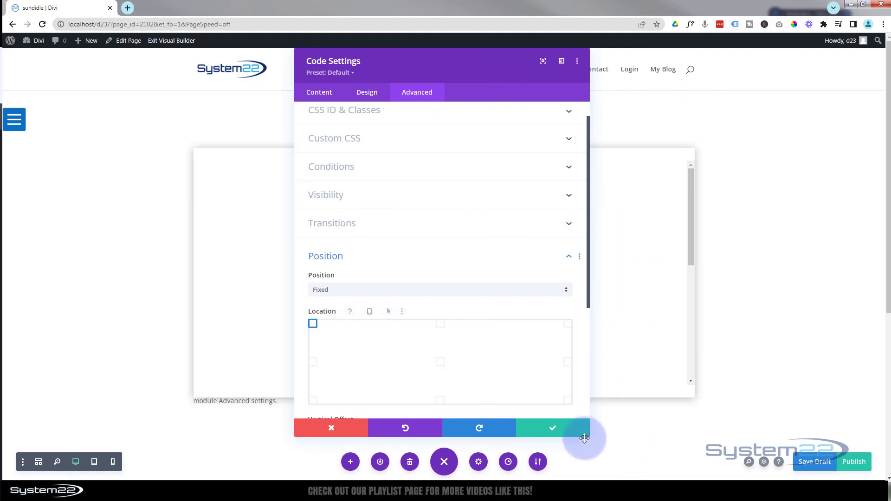
left_click_drag(589, 437, 479, 330)
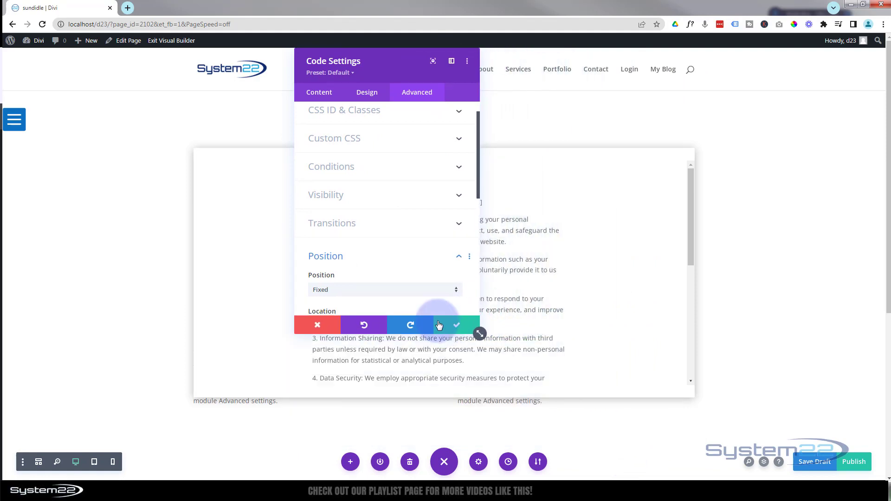
scroll(406, 258, "down", 4)
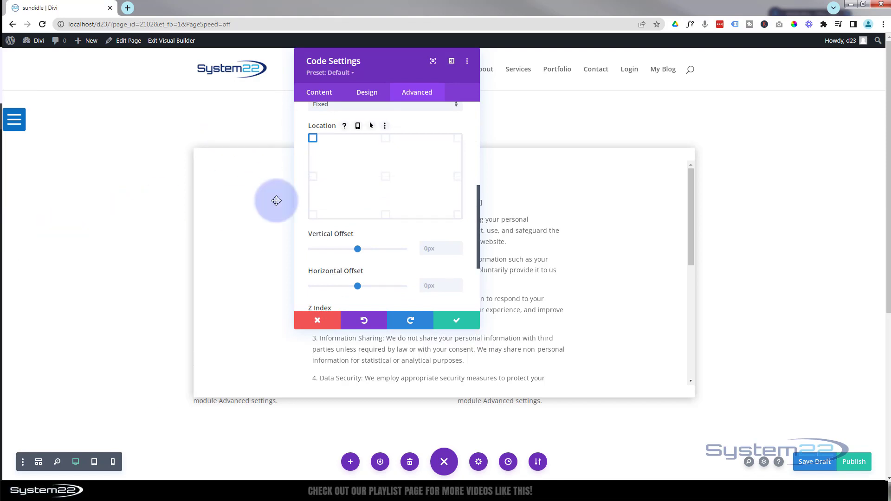
Pin the button top-right with a 105px vertical and 5px horizontal offset, then save.
left_click(317, 180)
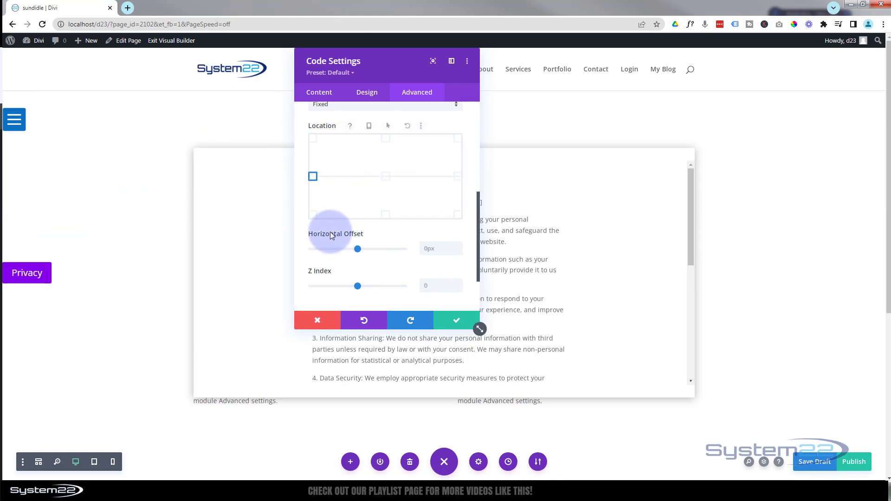
left_click(313, 216)
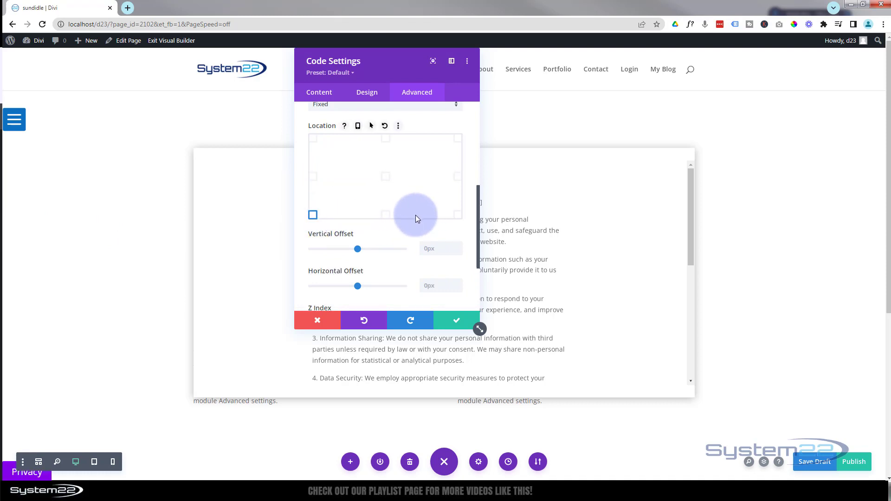
left_click(385, 215)
left_click(458, 214)
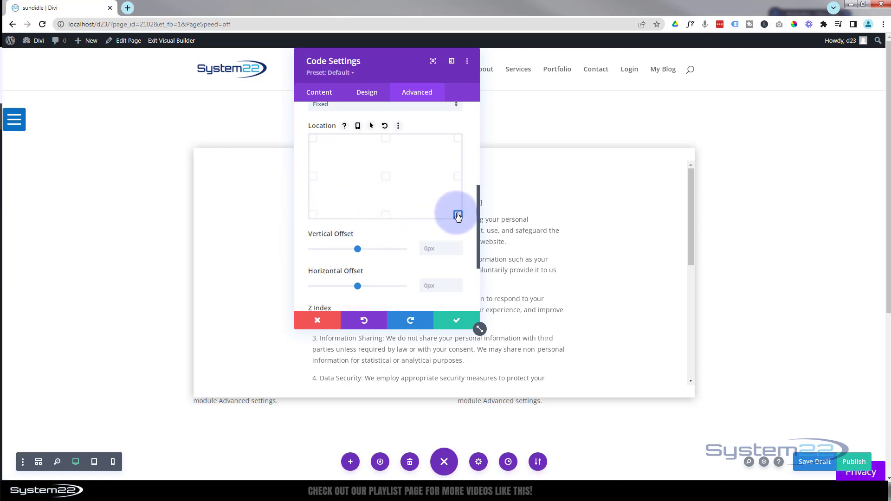
left_click(458, 178)
left_click(461, 144)
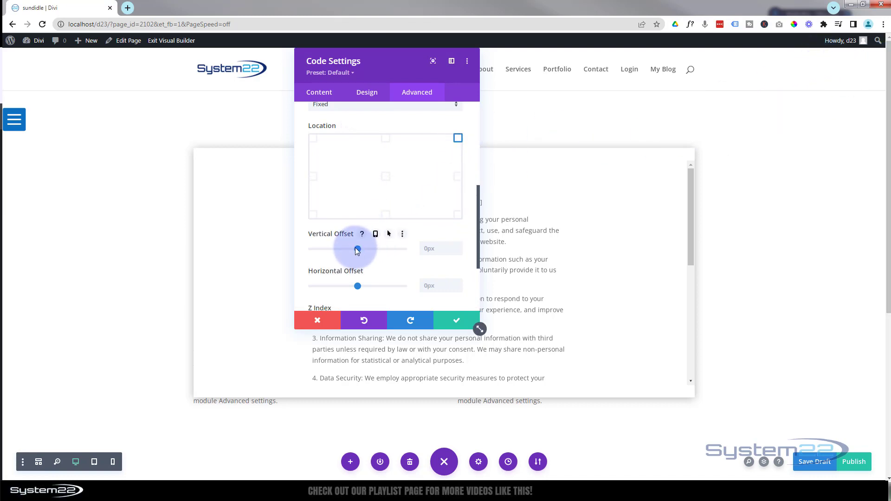
left_click_drag(357, 248, 362, 248)
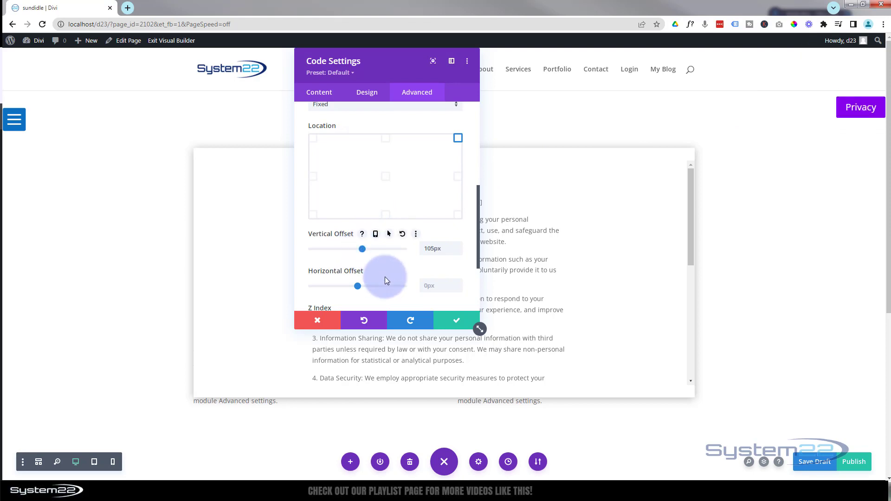
left_click(457, 282)
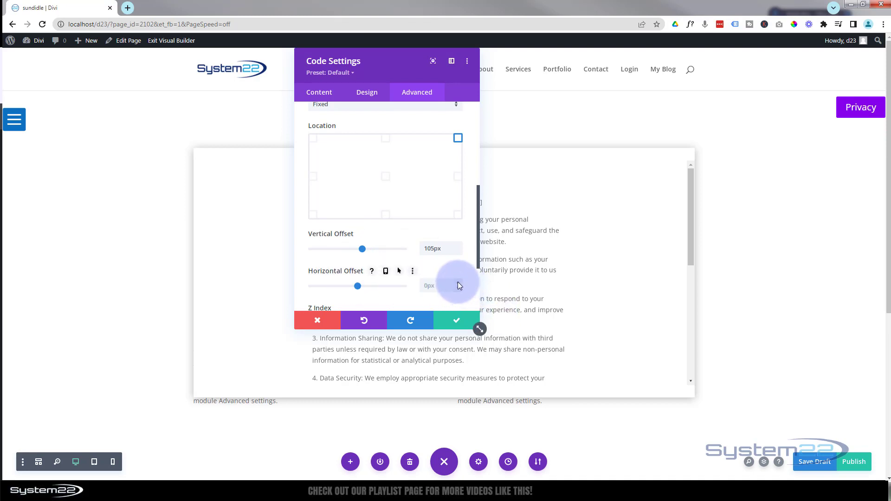
key("Up")
key("Up")
key("Up")
key("Up")
key("Up")
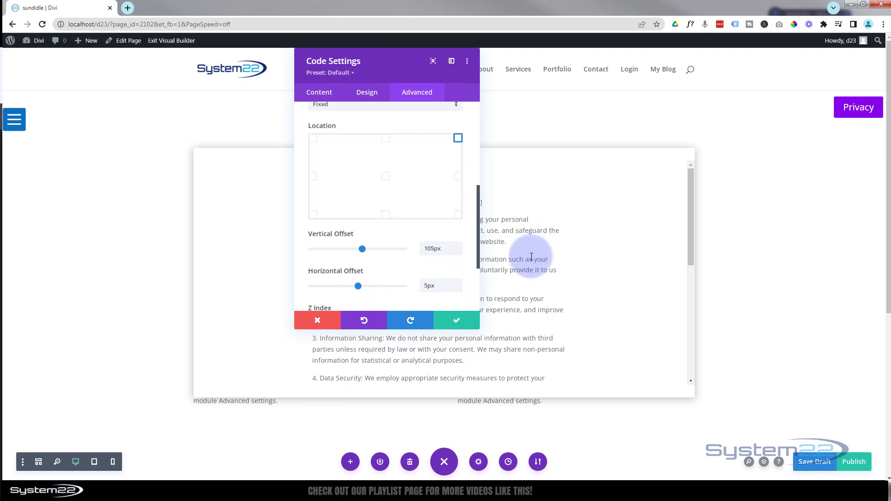
left_click(456, 323)
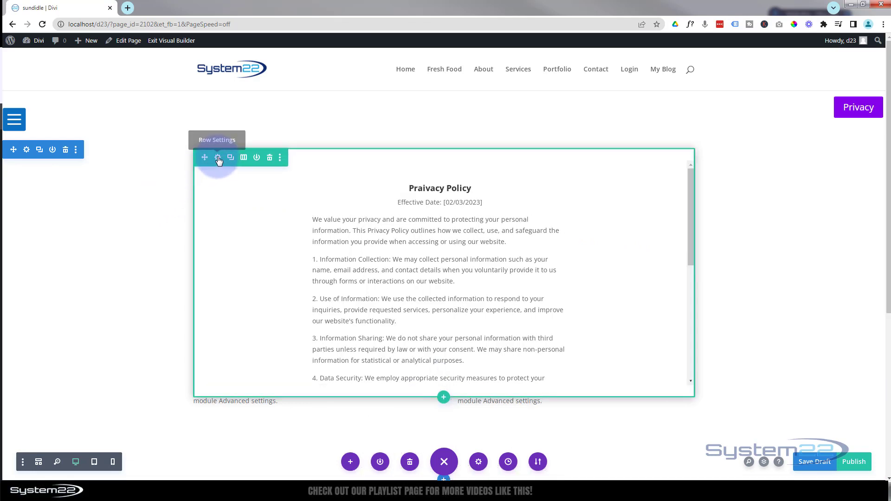
Give the Privacy Policy row a Fade animation with a 2500ms delay and save it.
left_click(218, 158)
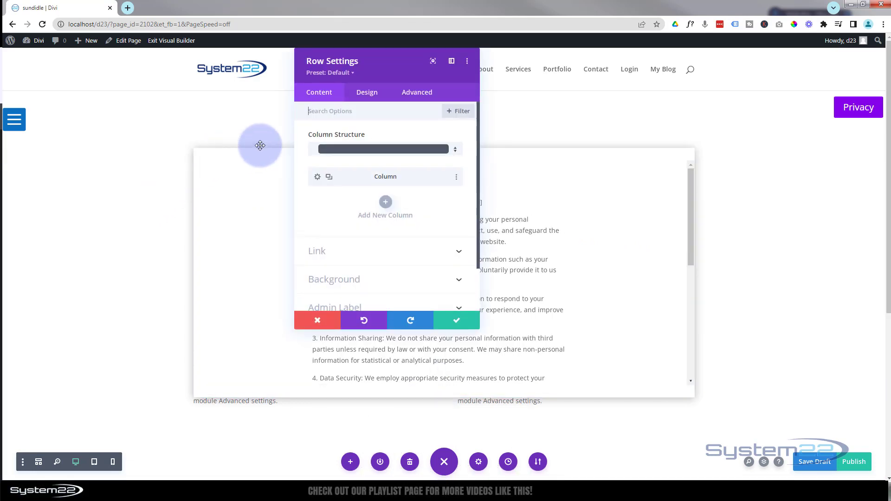
left_click(366, 92)
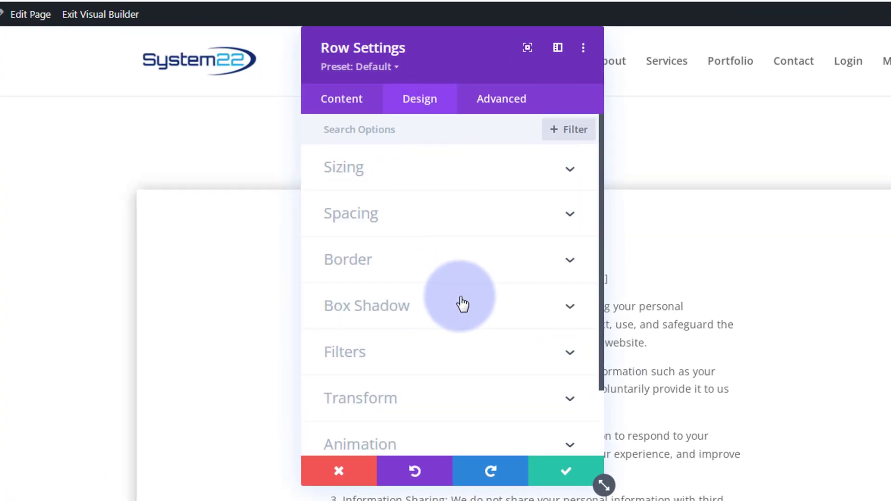
scroll(464, 304, "down", 2)
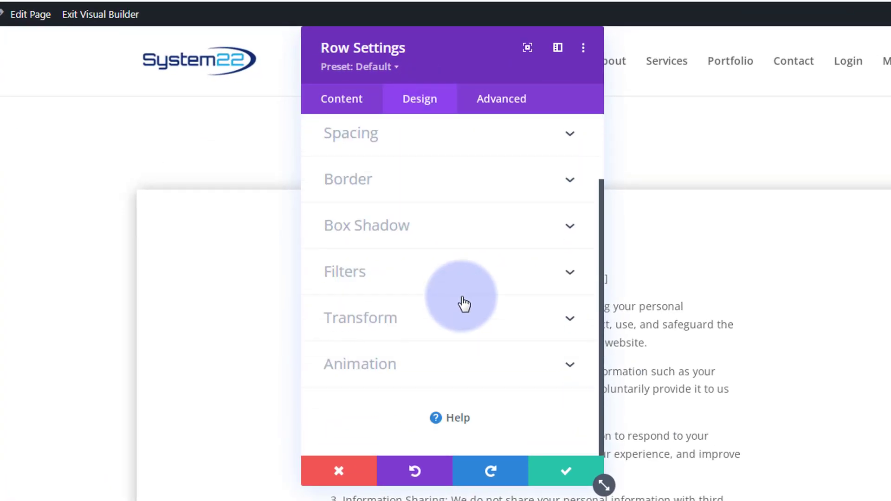
left_click(434, 370)
scroll(434, 369, "down", 1)
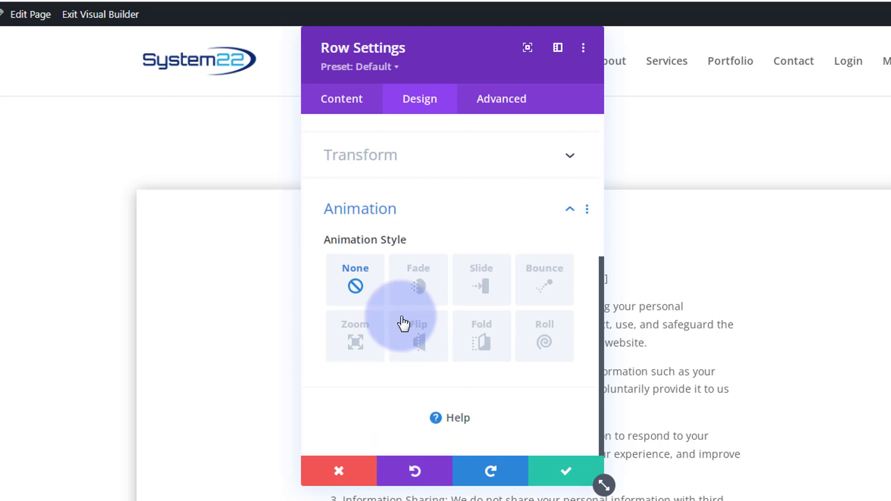
left_click(416, 287)
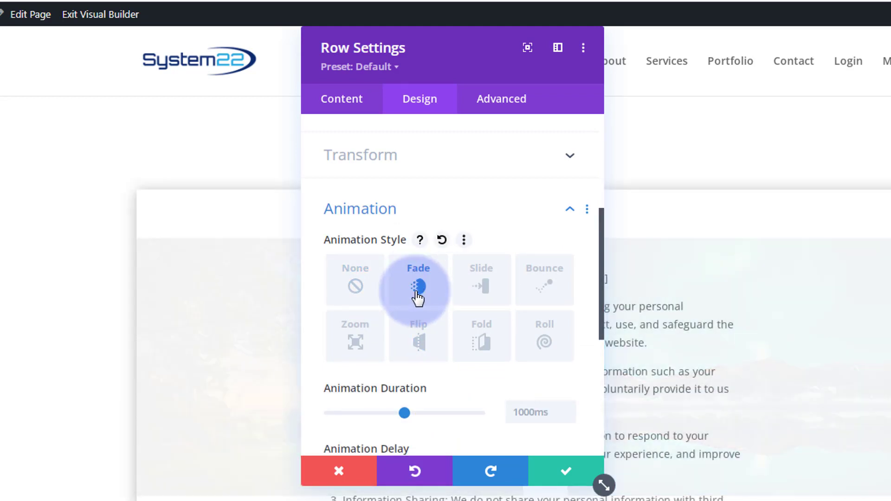
scroll(458, 344, "down", 3)
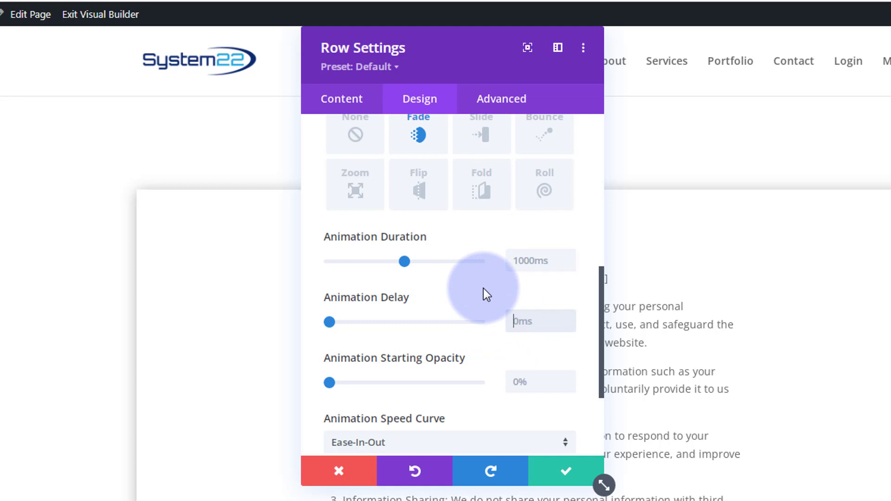
type("2500ms")
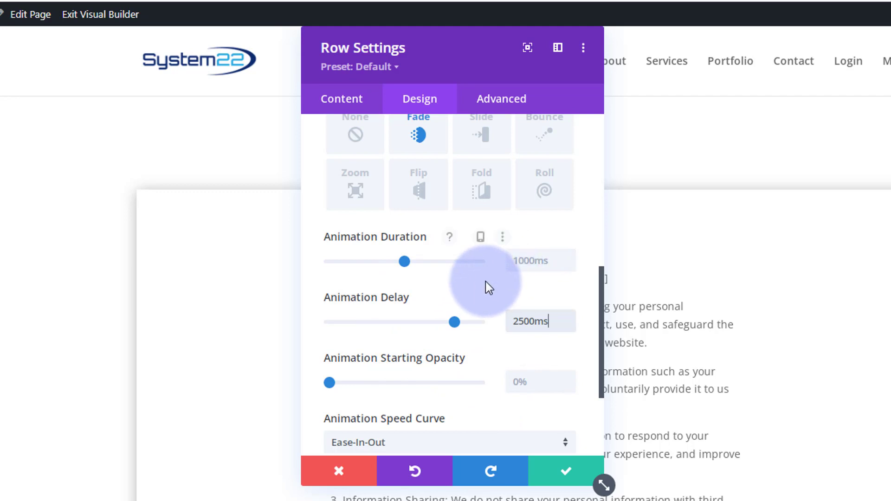
scroll(486, 281, "down", 2)
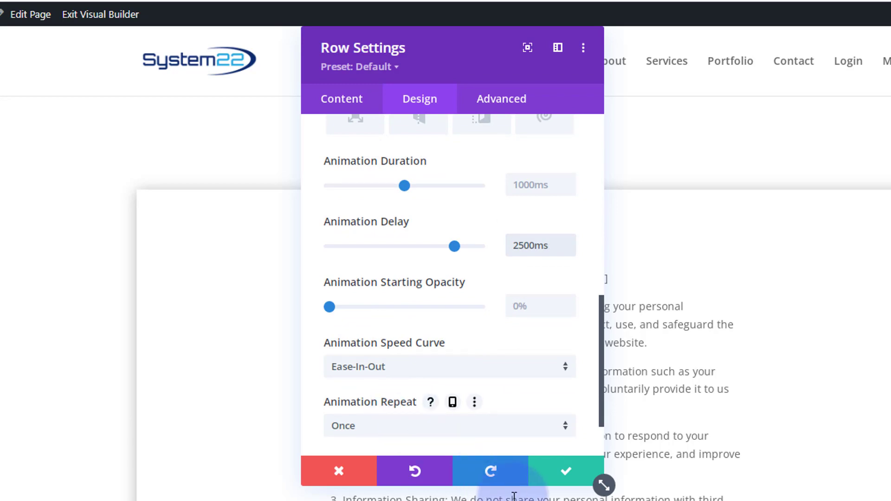
left_click(554, 456)
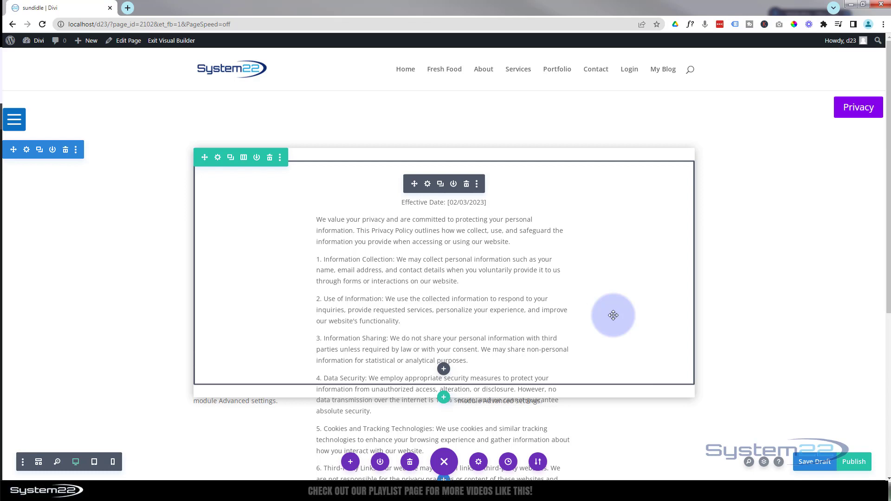
Change the blurb's Content Width from 550px to 70% under Design > Sizing and save.
left_click(427, 185)
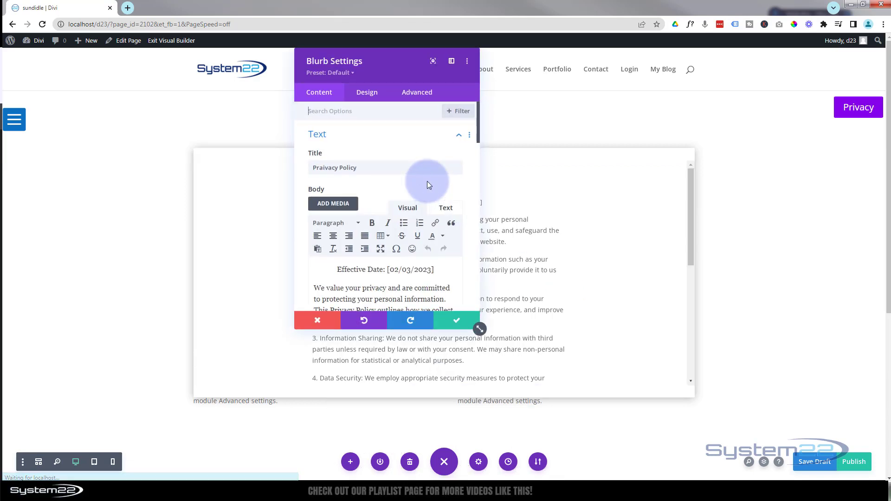
left_click(367, 93)
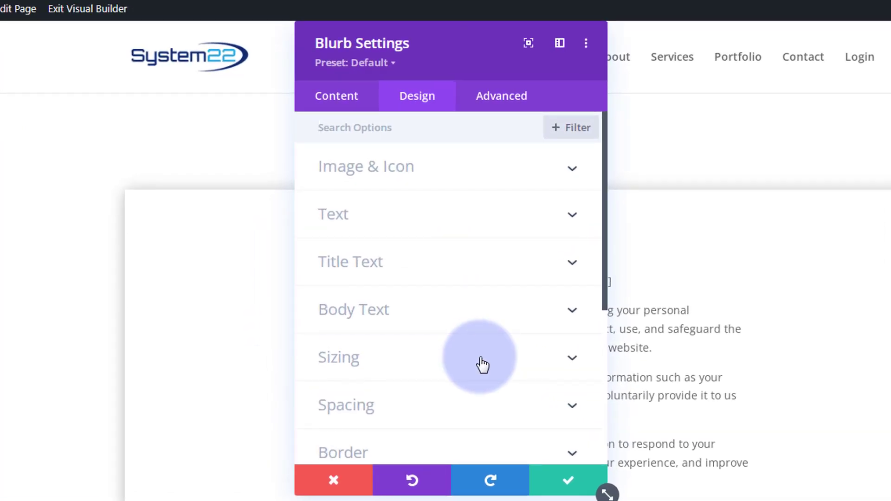
left_click(483, 365)
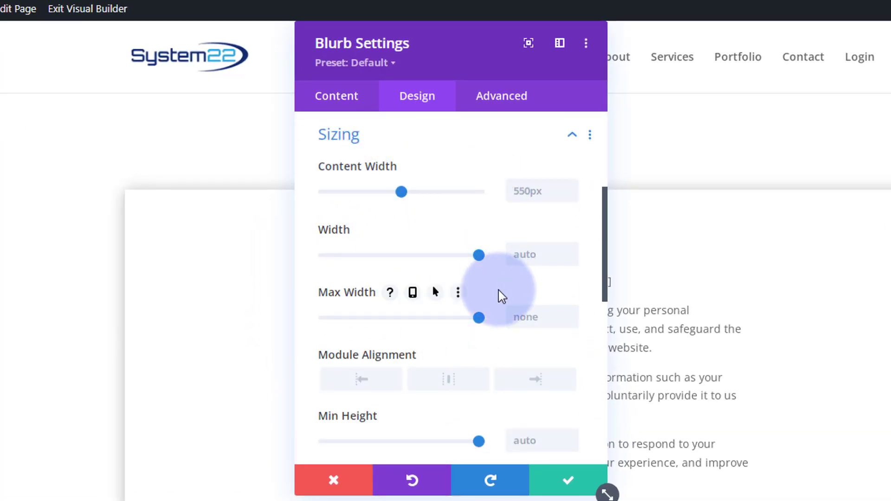
left_click(518, 190)
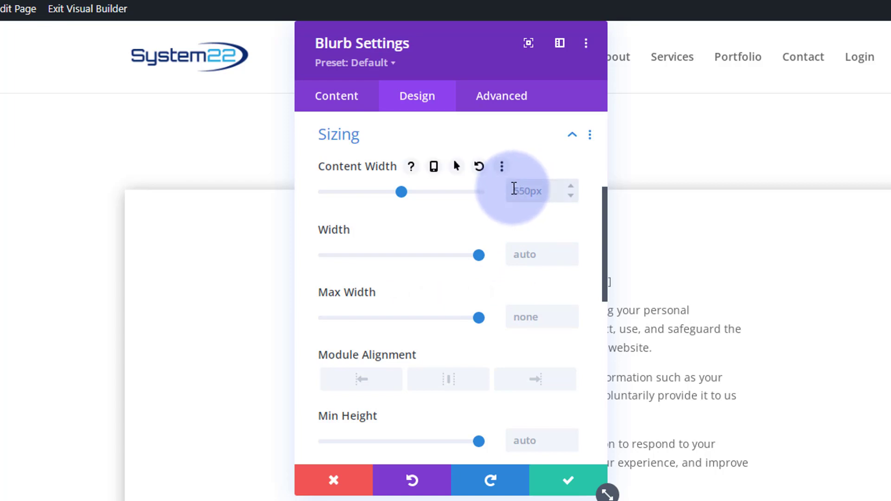
type("70%")
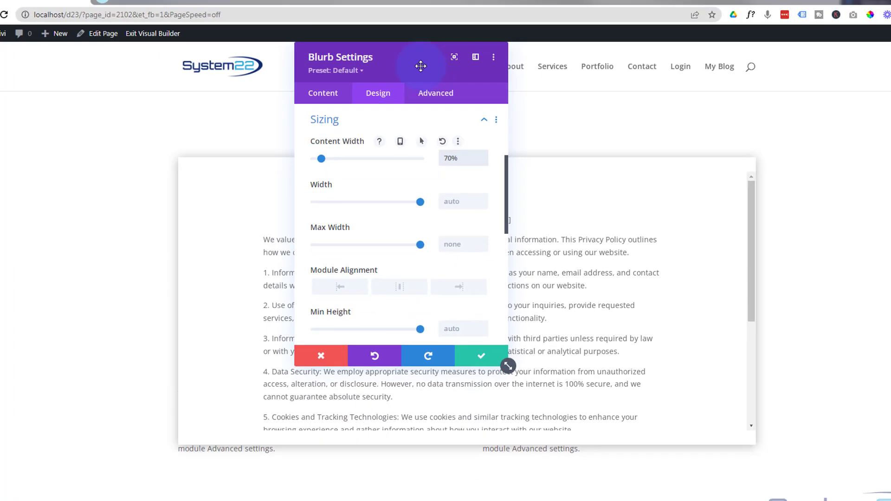
left_click_drag(420, 66, 119, 168)
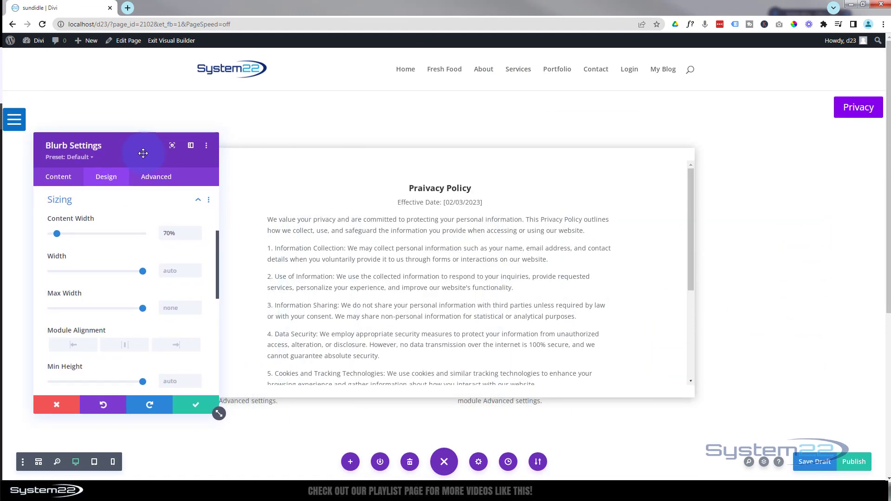
left_click_drag(143, 153, 149, 142)
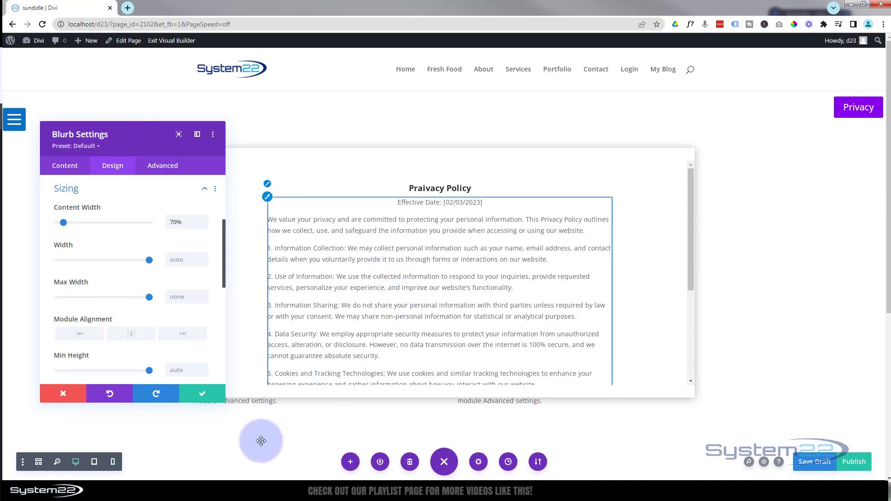
left_click(208, 399)
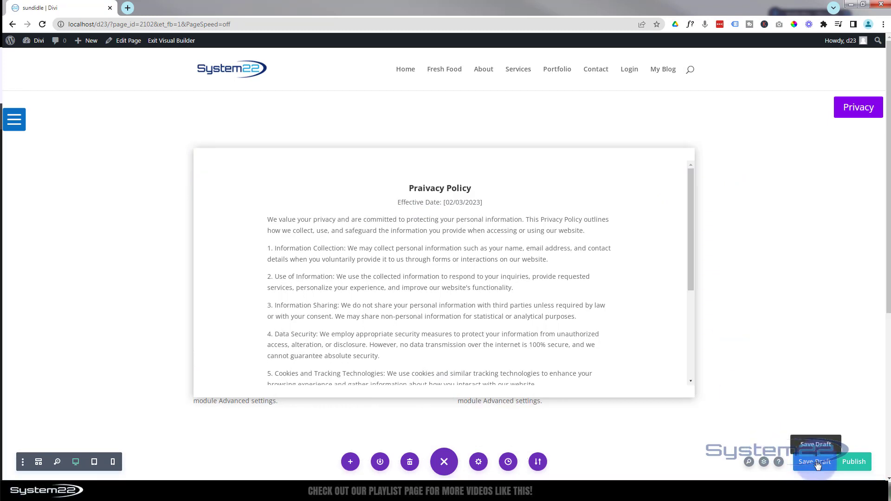
Exit the visual builder and scroll the policy text on the live page.
left_click(163, 41)
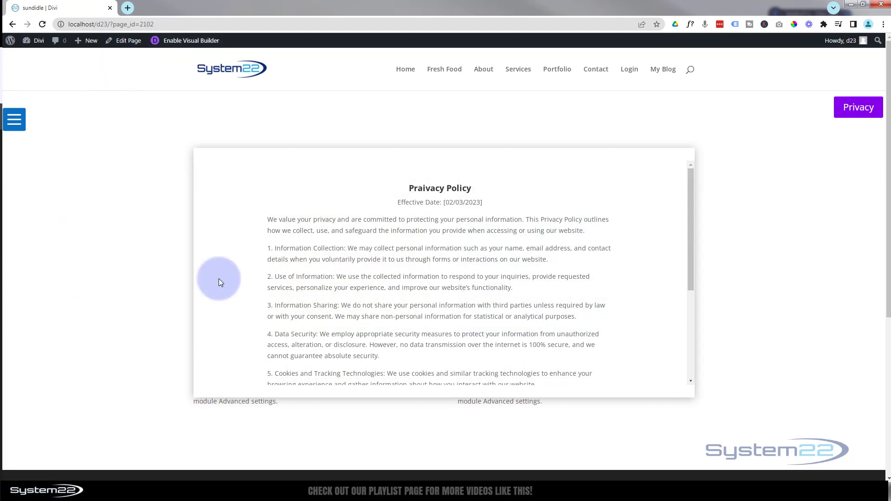
left_click_drag(689, 221, 691, 336)
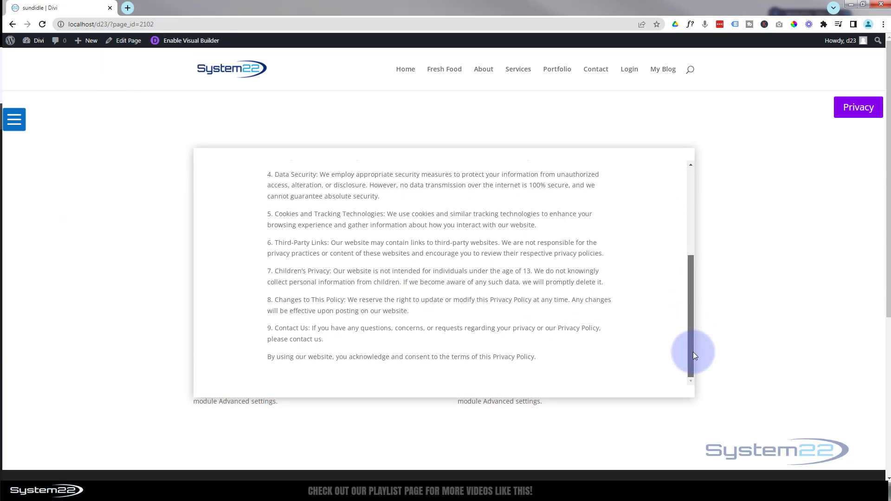
left_click(839, 116)
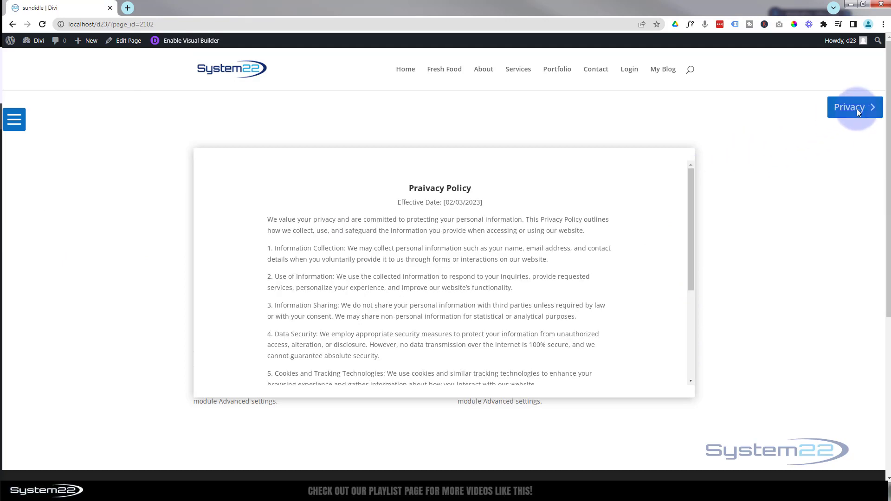
Toggle the Privacy button repeatedly to hide and reshow the policy card, leaving it shown.
left_click(858, 112)
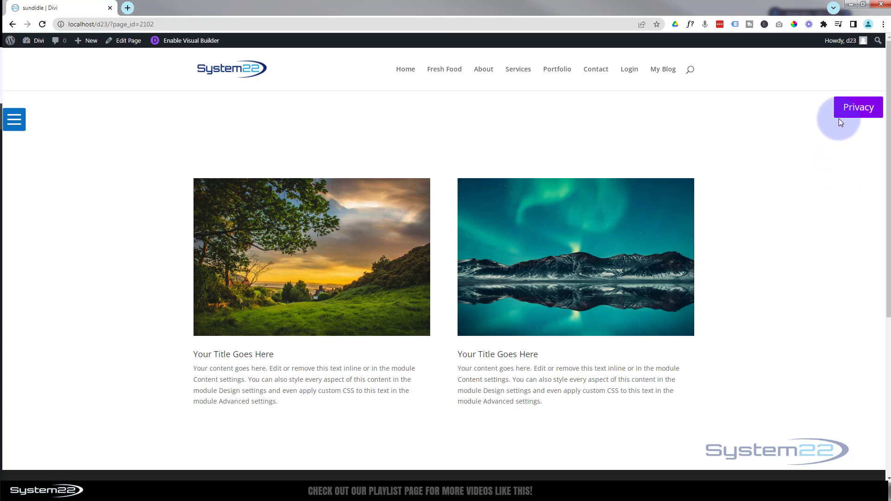
left_click(857, 108)
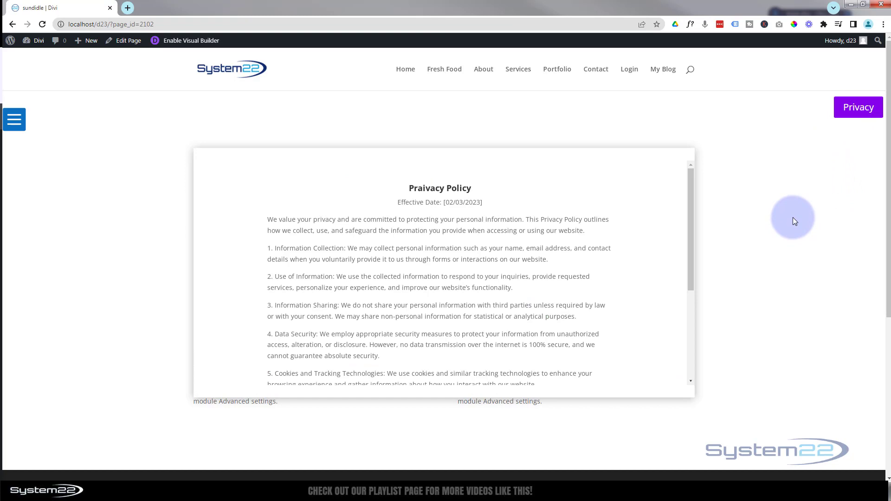
left_click(855, 112)
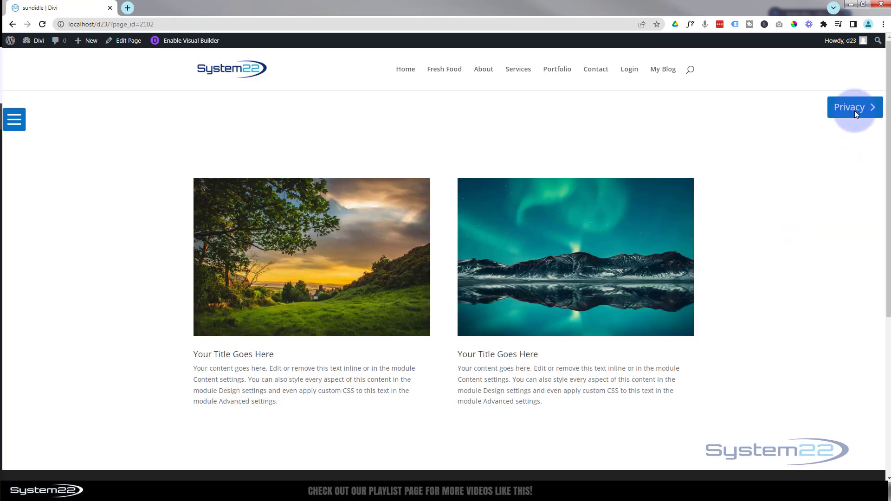
left_click(855, 112)
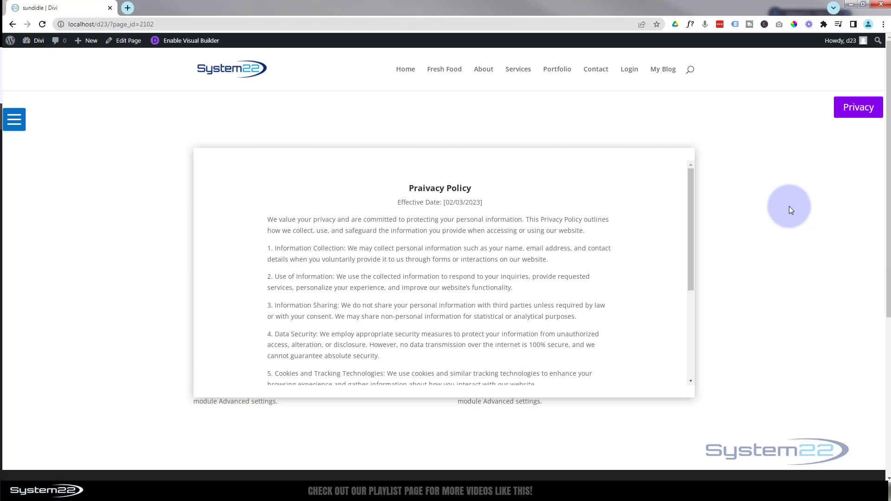
Preview the page at iPad Air size and toggle the policy card off and back on.
key("ctrl+shift+i")
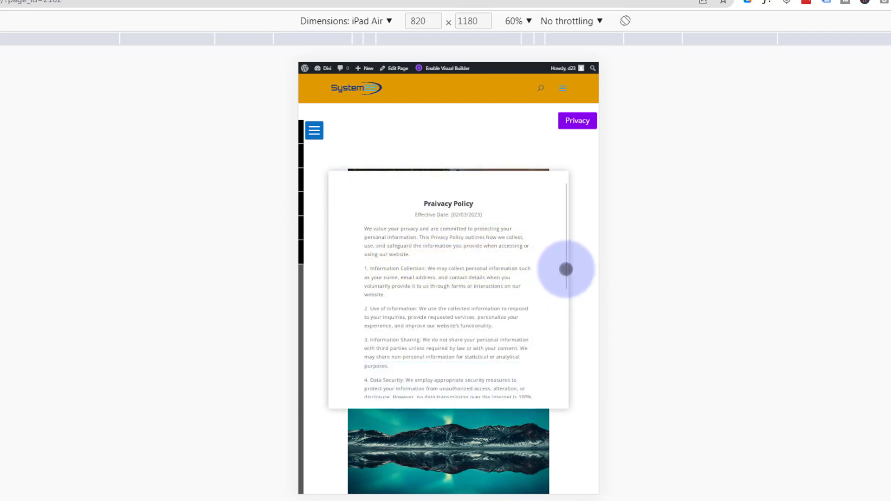
left_click_drag(518, 334, 517, 291)
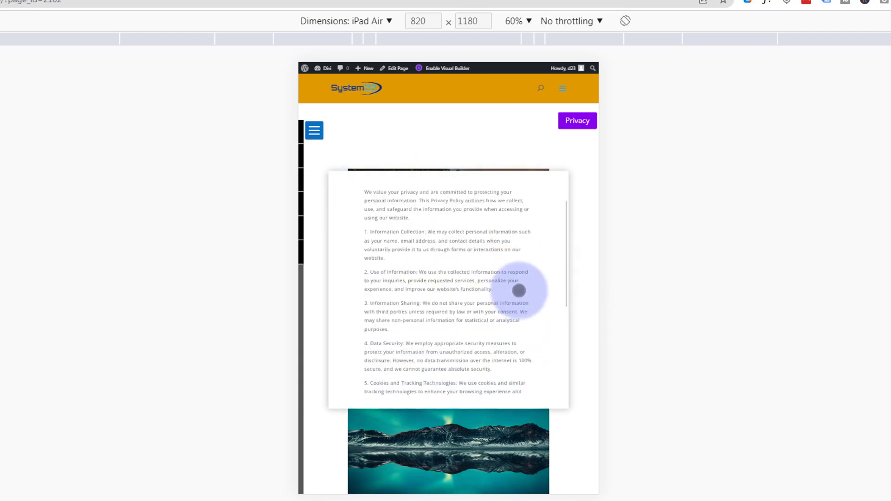
left_click_drag(519, 324, 517, 387)
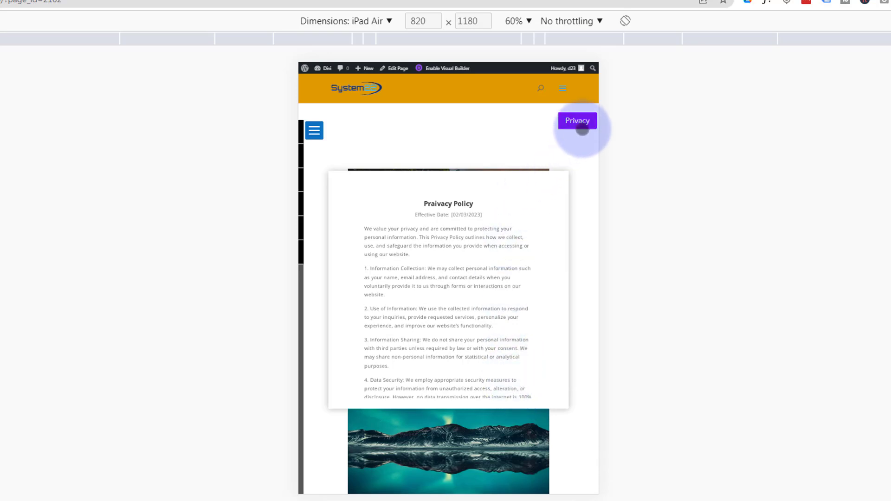
left_click(581, 123)
left_click(582, 123)
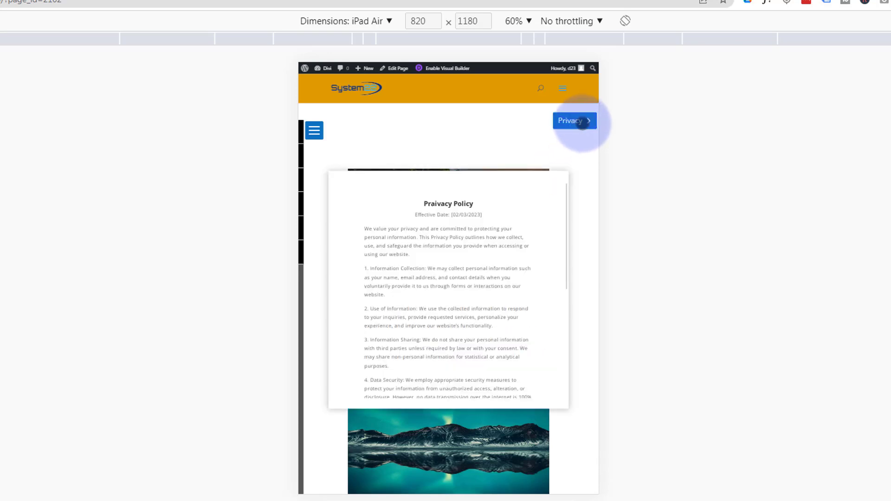
Switch the preview to iPhone 12 Pro, toggle the Privacy card twice, then close DevTools.
left_click(390, 22)
left_click(357, 91)
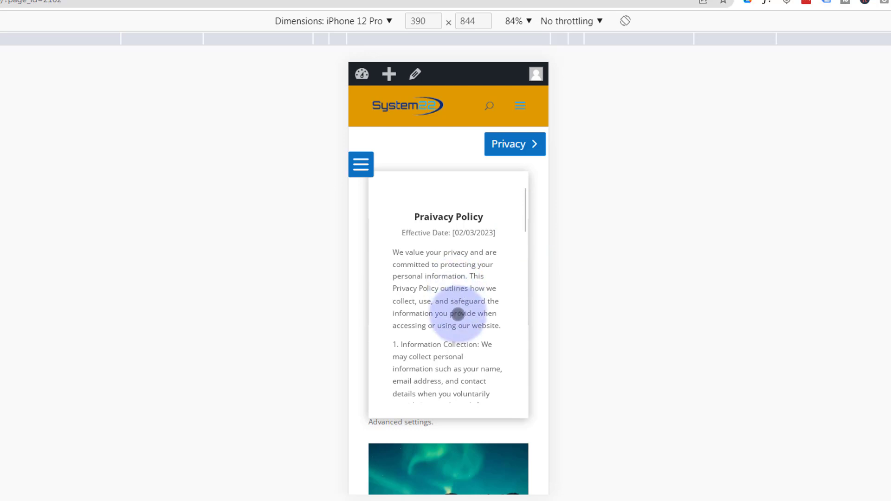
left_click_drag(458, 314, 455, 230)
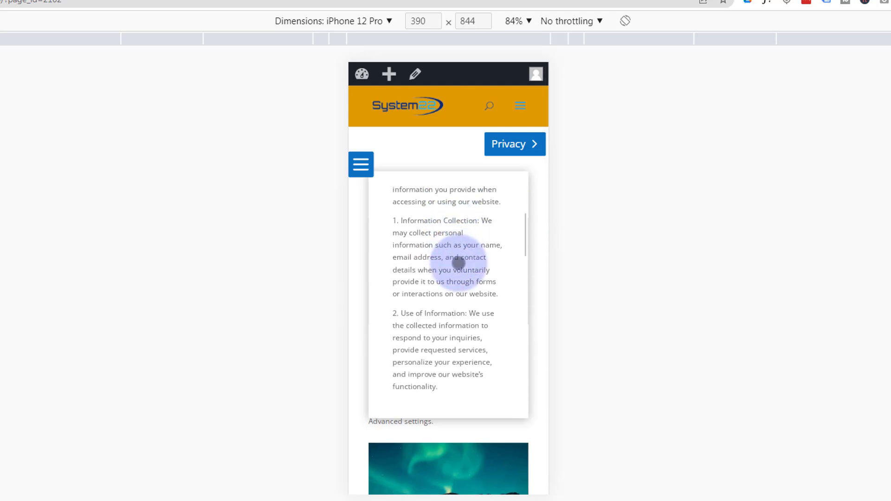
left_click_drag(458, 263, 460, 358)
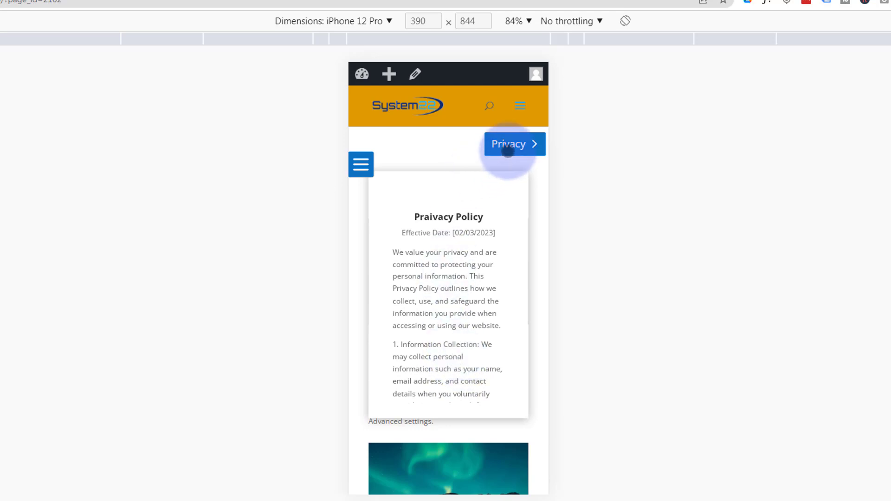
left_click(508, 148)
left_click(508, 147)
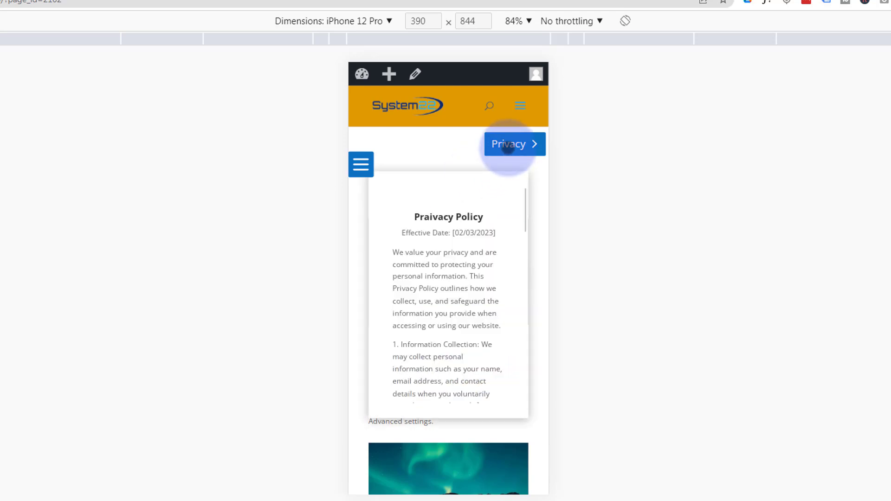
left_click(508, 148)
left_click(507, 147)
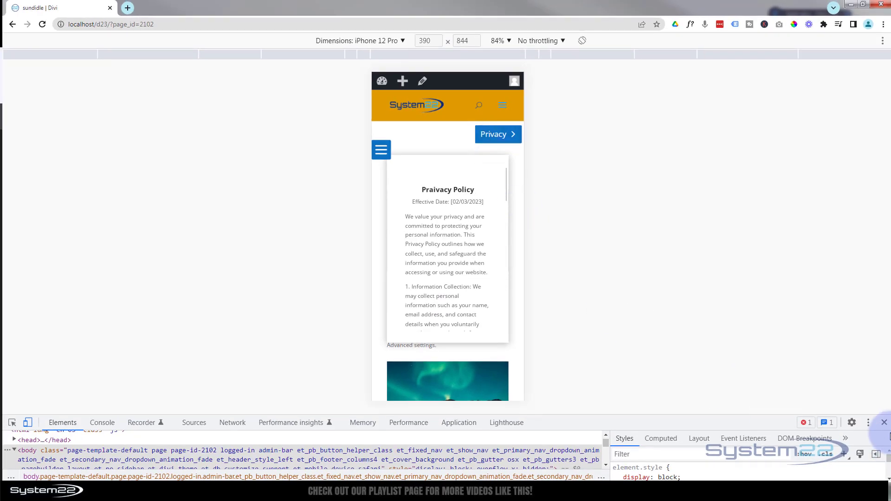
left_click(884, 422)
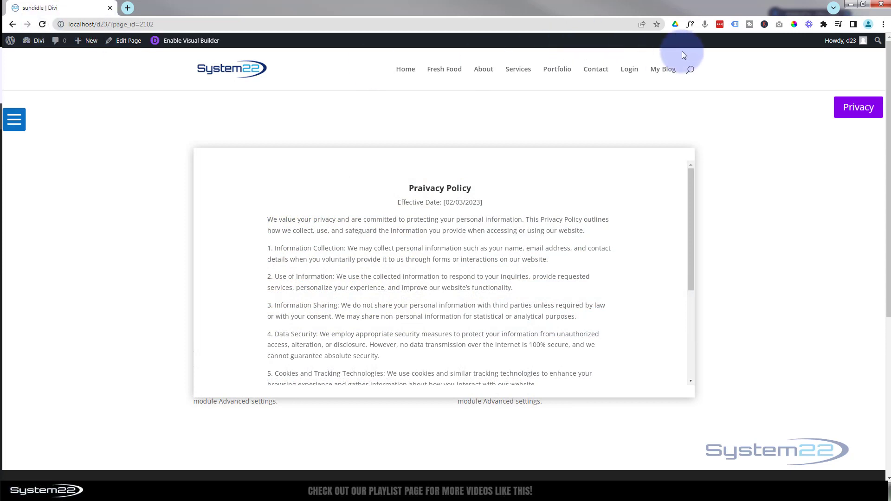
left_click(844, 107)
left_click(846, 107)
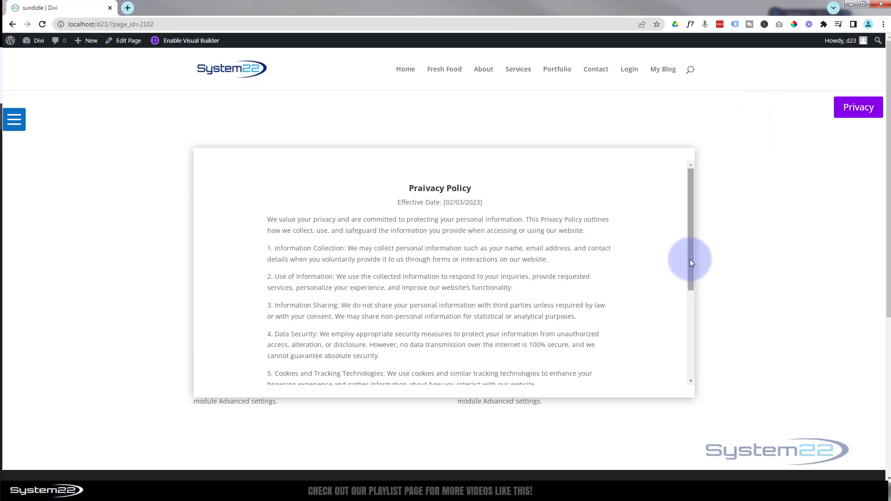
left_click_drag(691, 262, 683, 233)
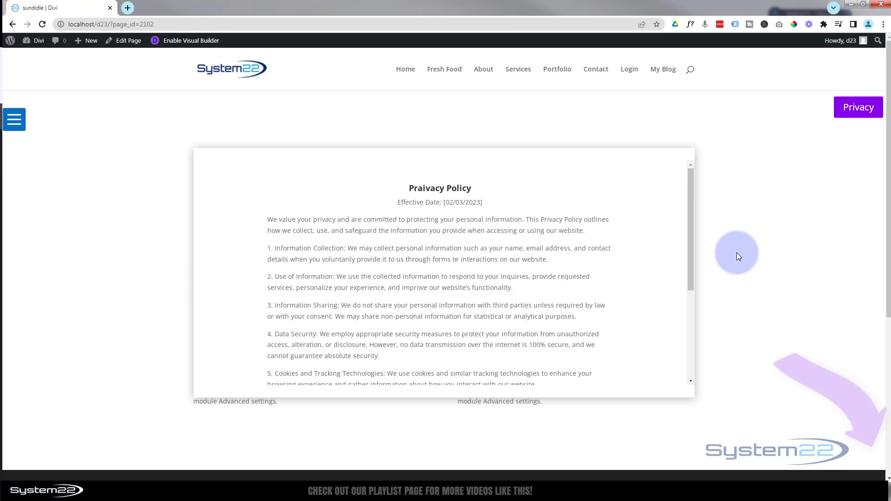